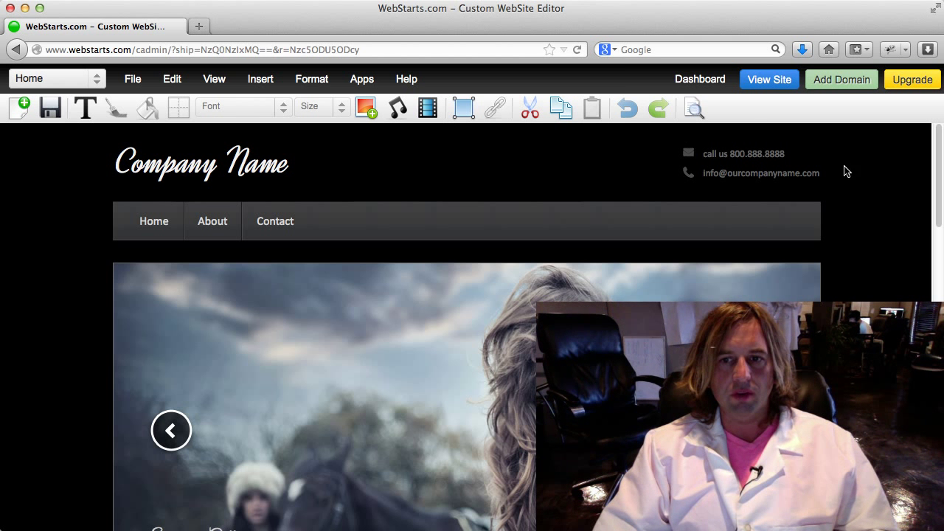
left_click(761, 170)
left_click(762, 150)
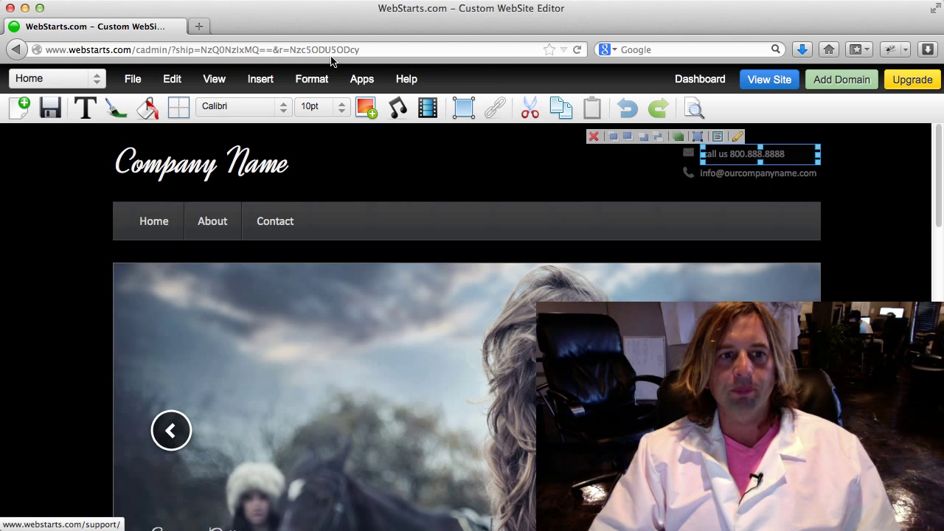
Step: View the site's Contact and About pages in the editor, ending back on the Home page
left_click(97, 79)
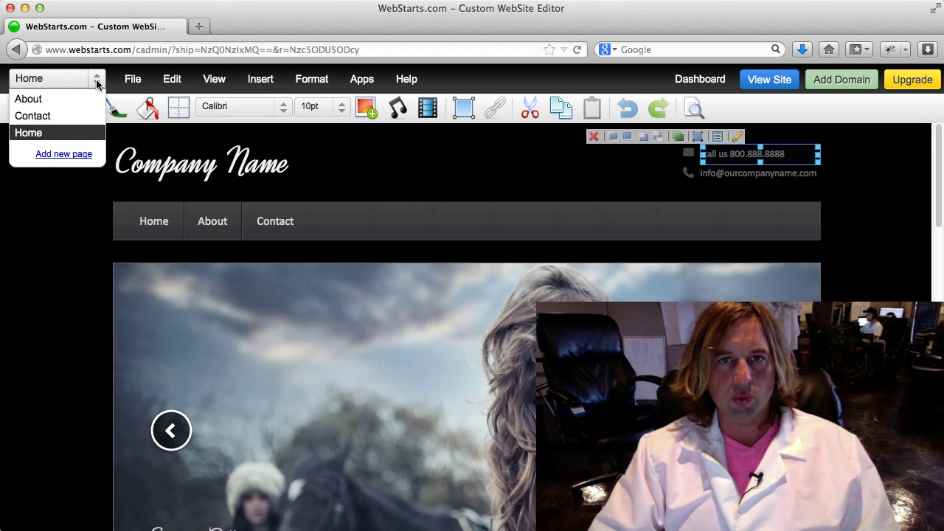
left_click(65, 116)
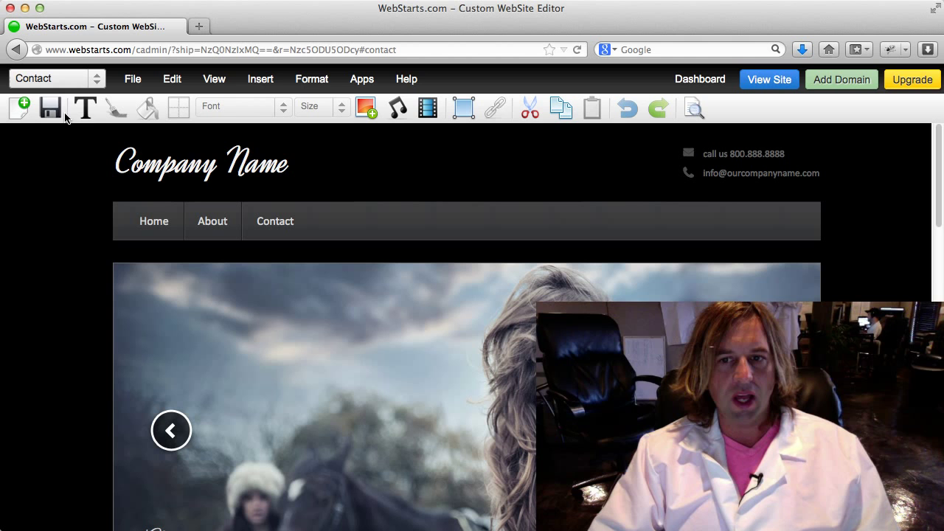
left_click(94, 80)
left_click(73, 99)
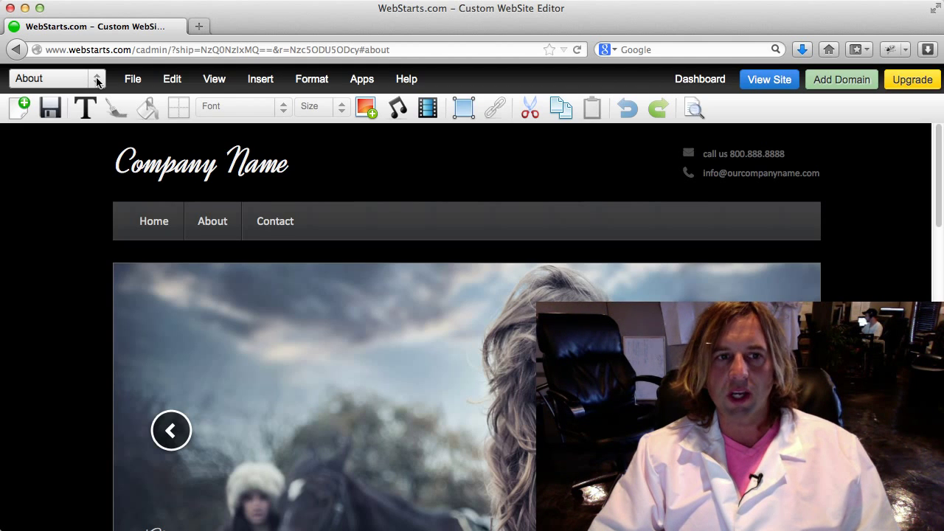
left_click(97, 79)
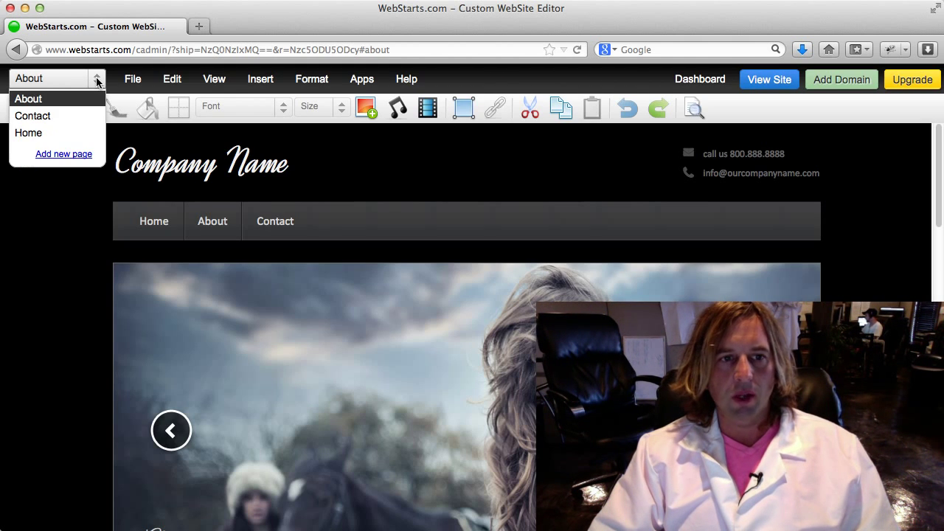
left_click(50, 133)
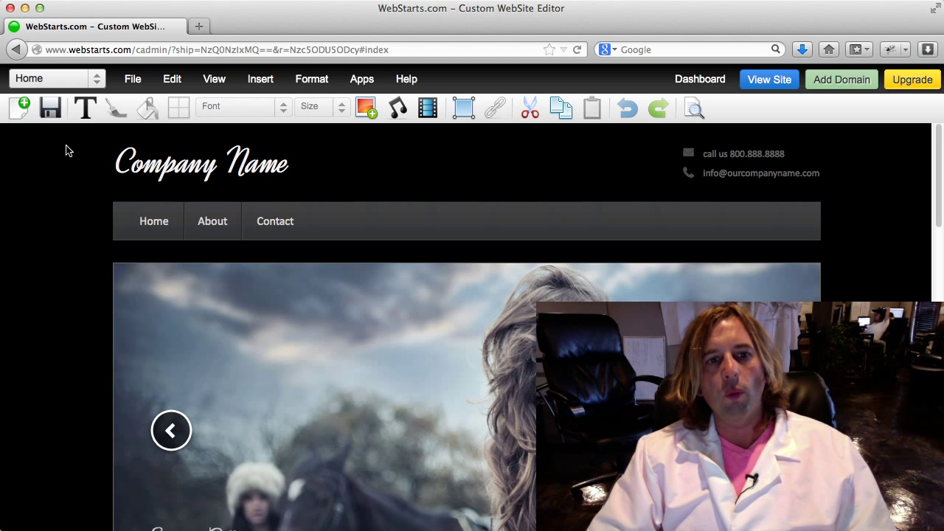
Step: Replace the Company Name header text with "Photography Inc" and save the page, dismissing the share dialog
left_click(193, 160)
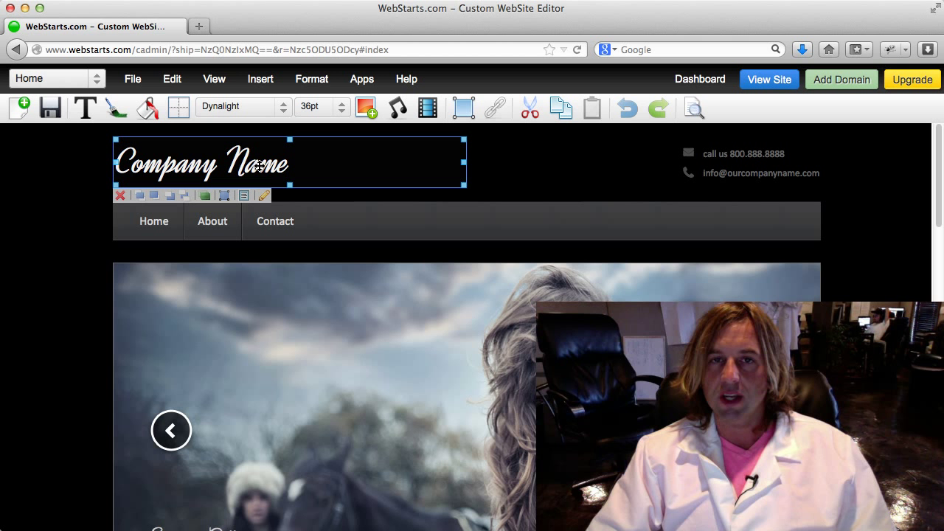
double_click(260, 166)
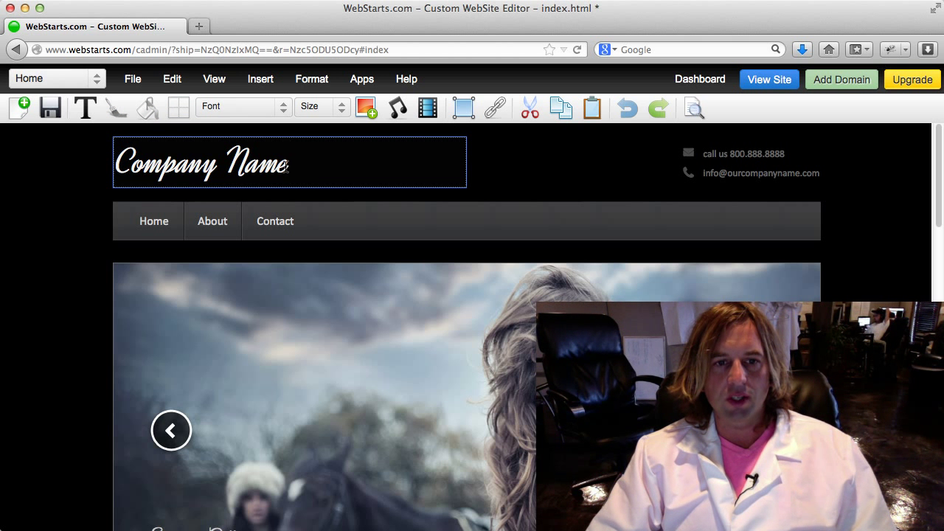
left_click_drag(289, 166, 82, 167)
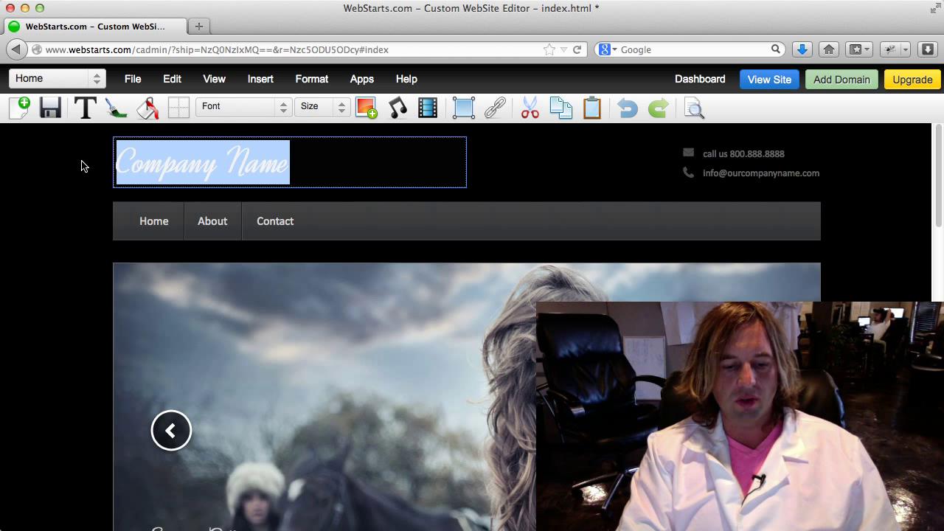
type("Photo")
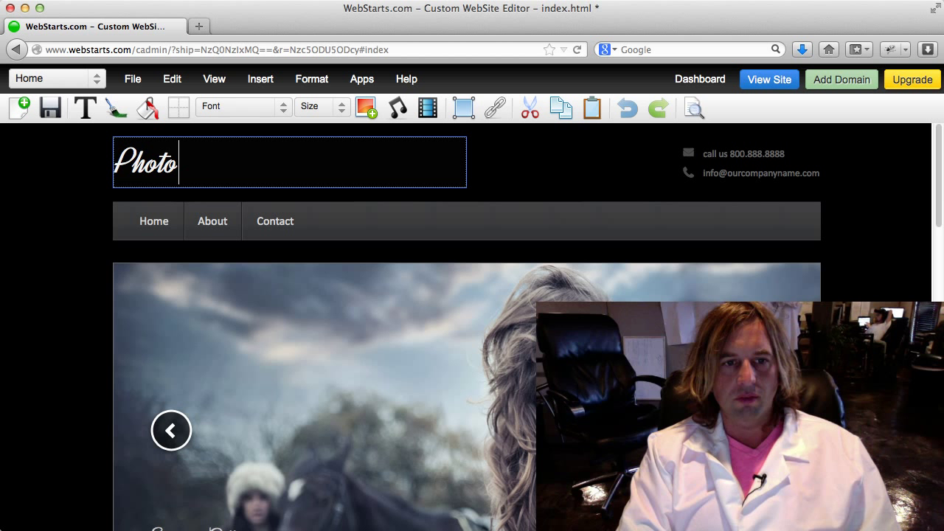
type("graphy")
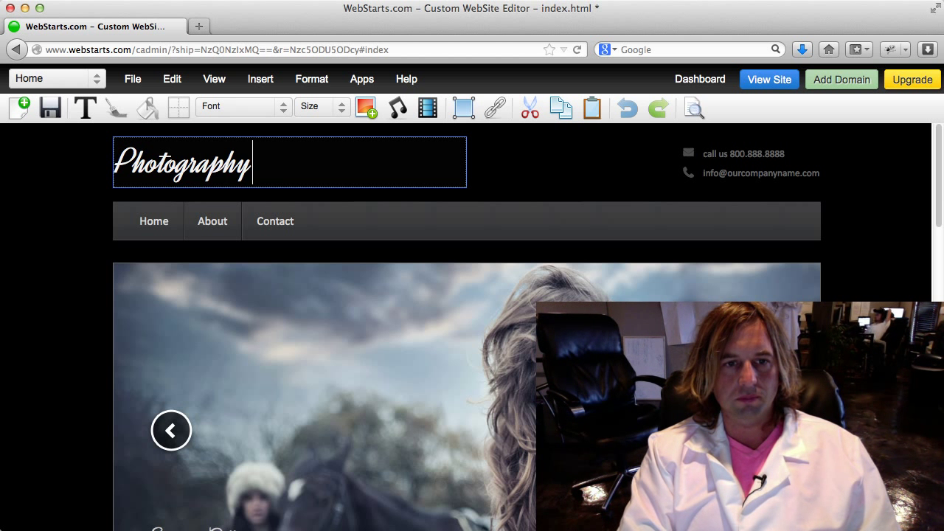
type(" Inc")
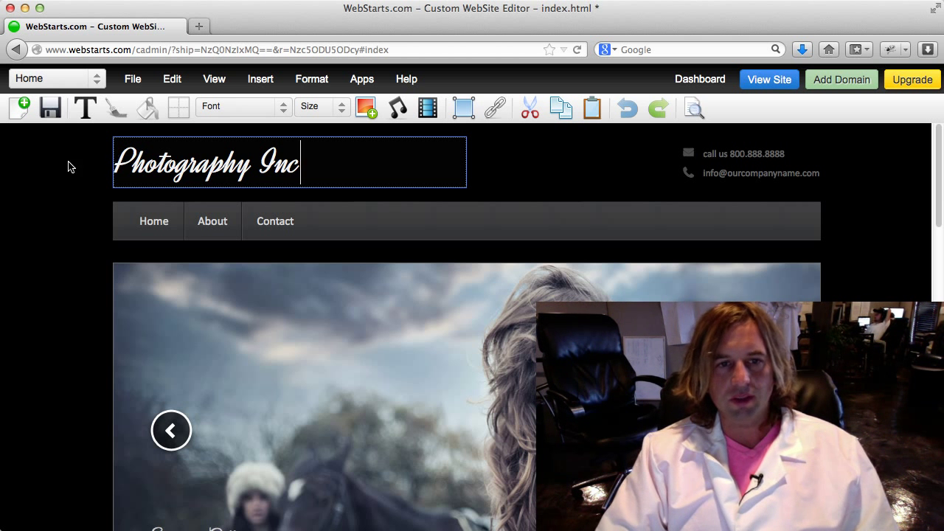
left_click(493, 163)
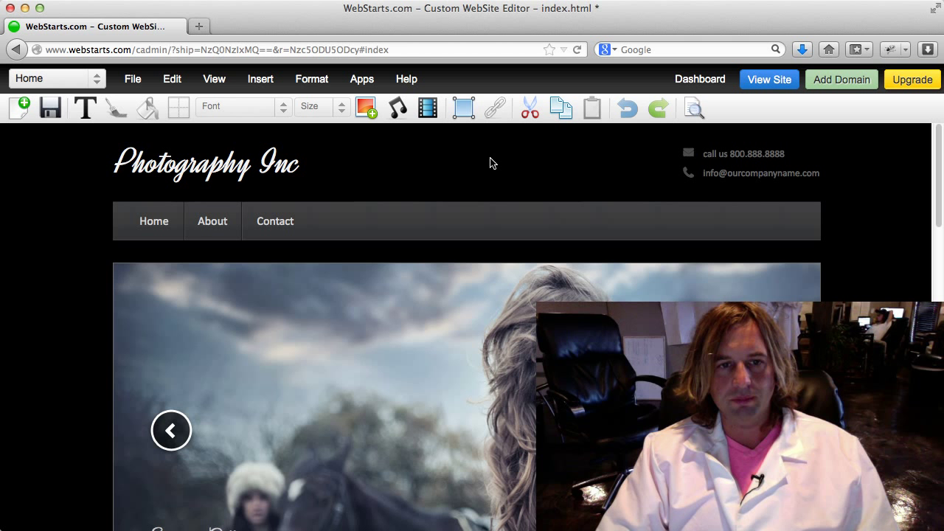
left_click(53, 110)
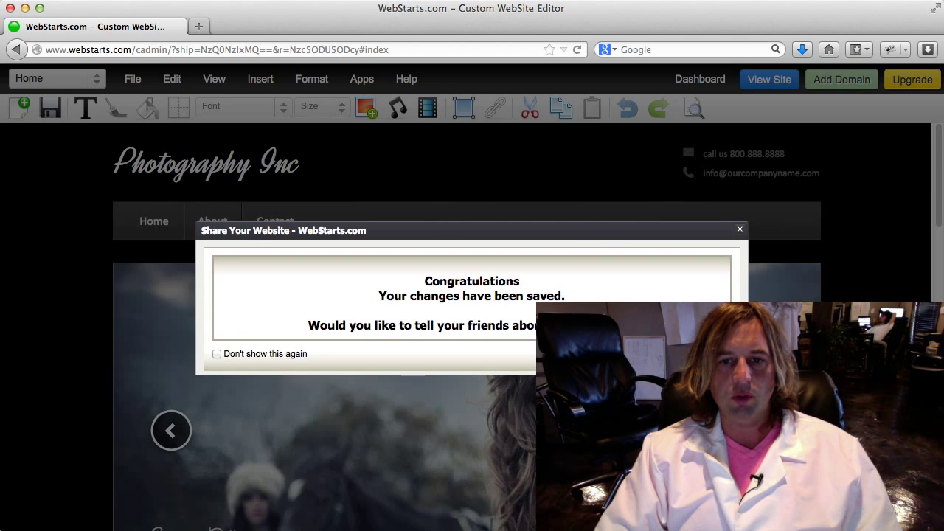
key("Escape")
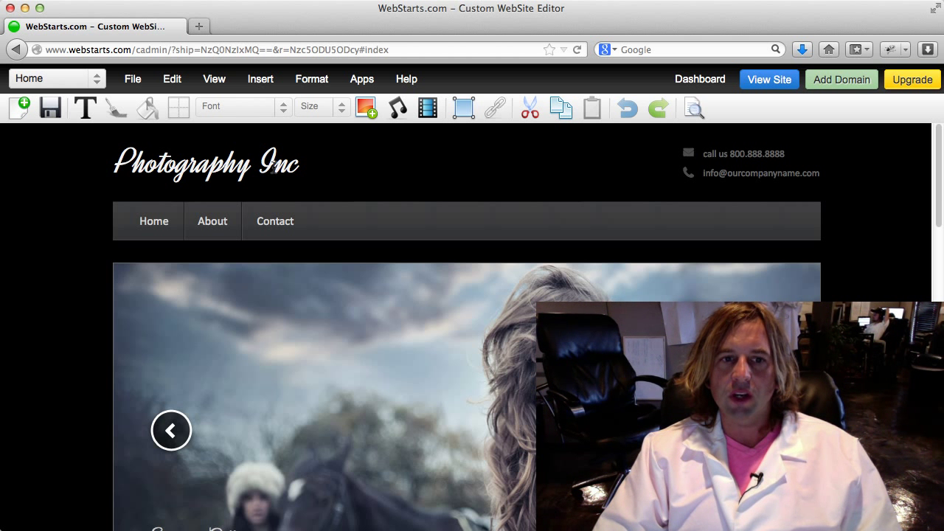
Step: Color the whole "Photography Inc" header text pale blue and save the page
left_click(275, 168)
double_click(275, 167)
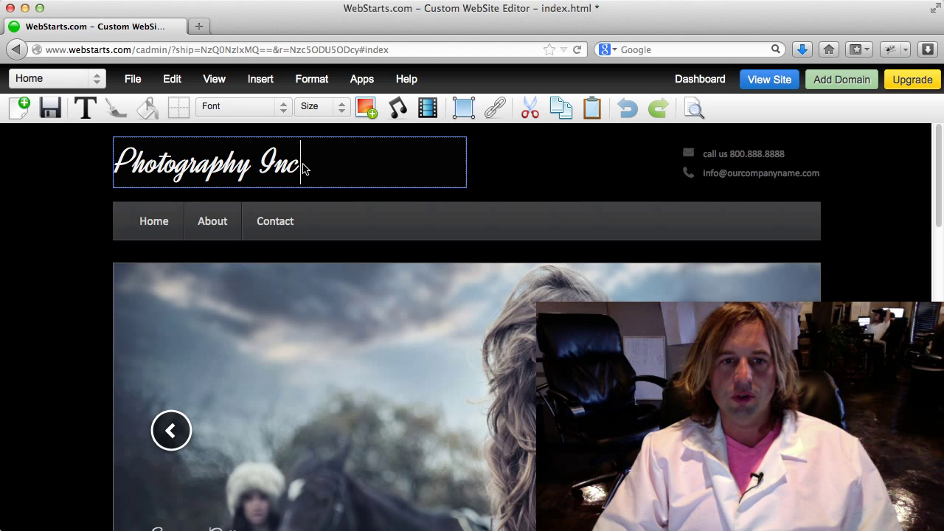
left_click_drag(302, 165, 76, 168)
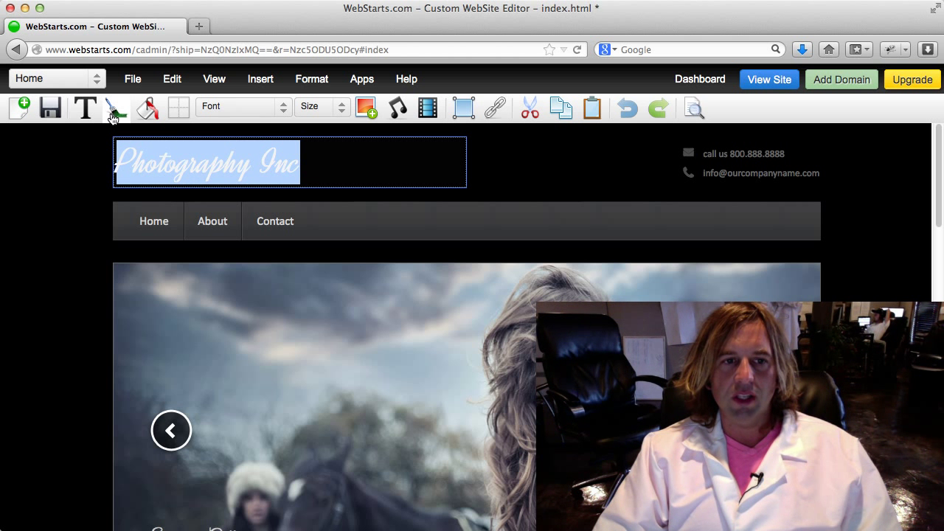
left_click(115, 111)
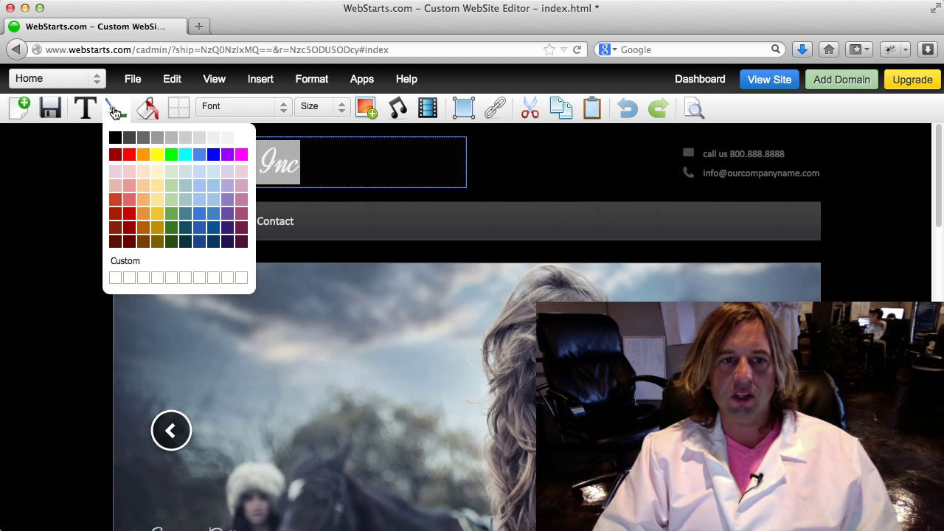
left_click(197, 175)
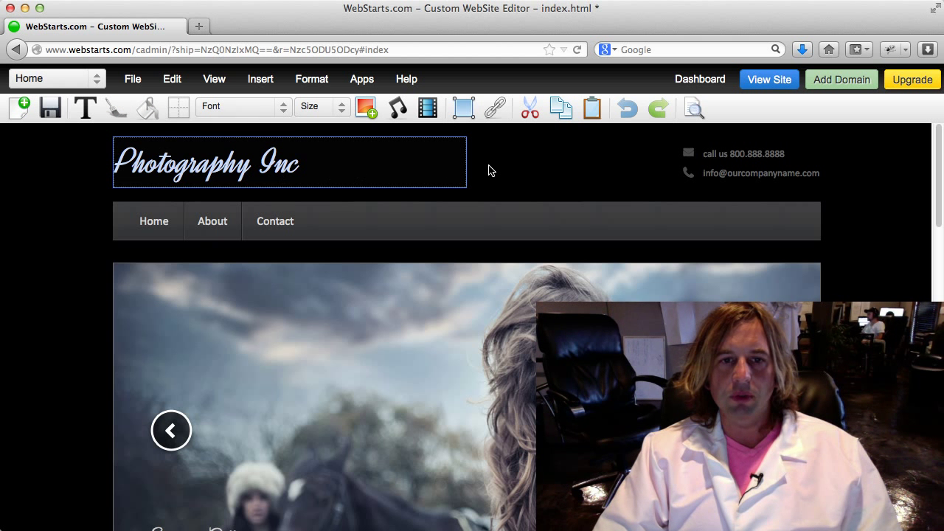
left_click(491, 169)
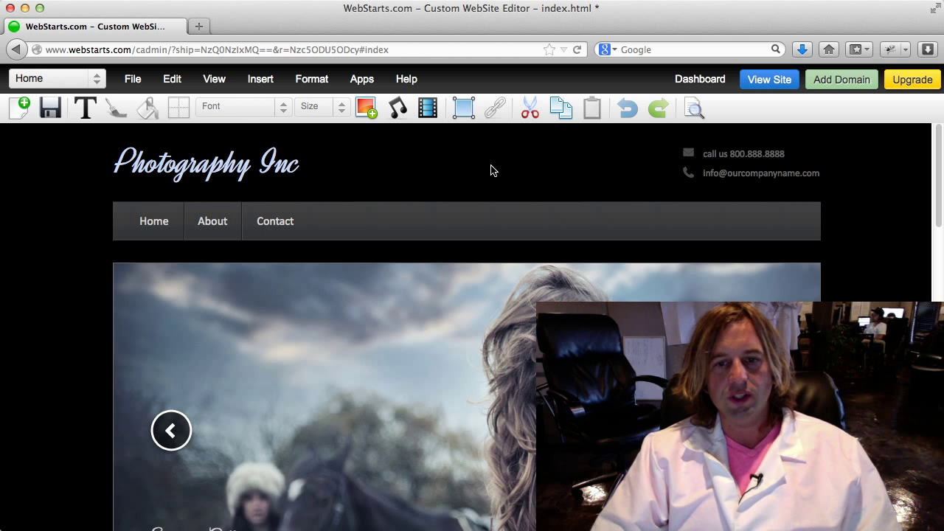
left_click(50, 108)
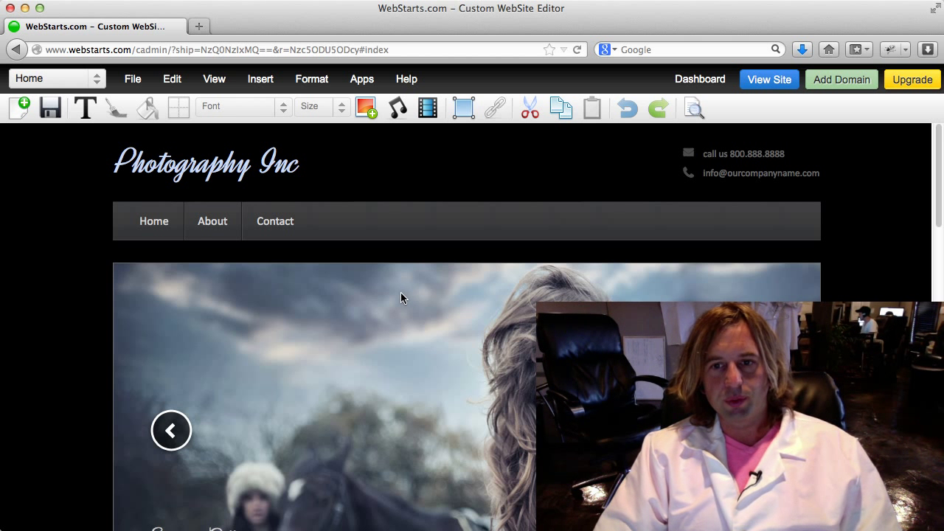
Step: Insert a plain text box and place it over the upper-left area of the large banner photo
left_click(266, 171)
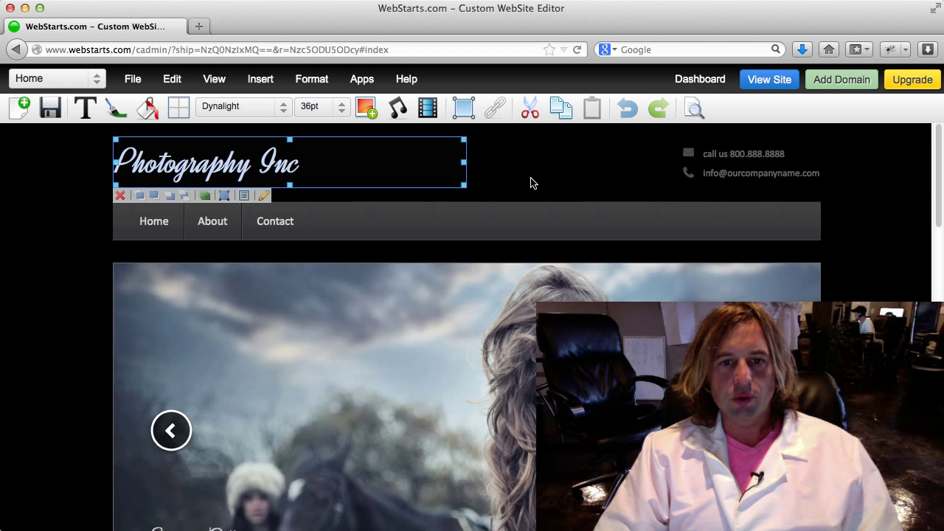
left_click(546, 181)
left_click(84, 109)
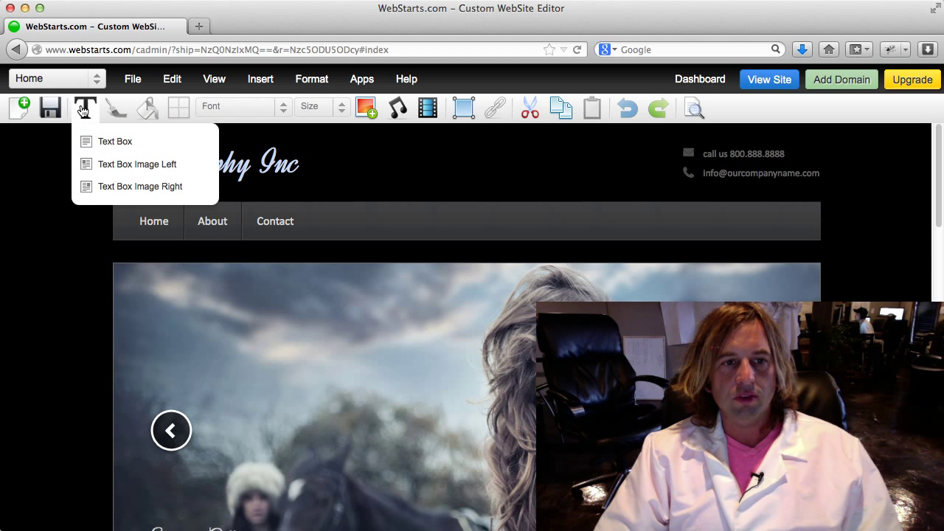
left_click(105, 141)
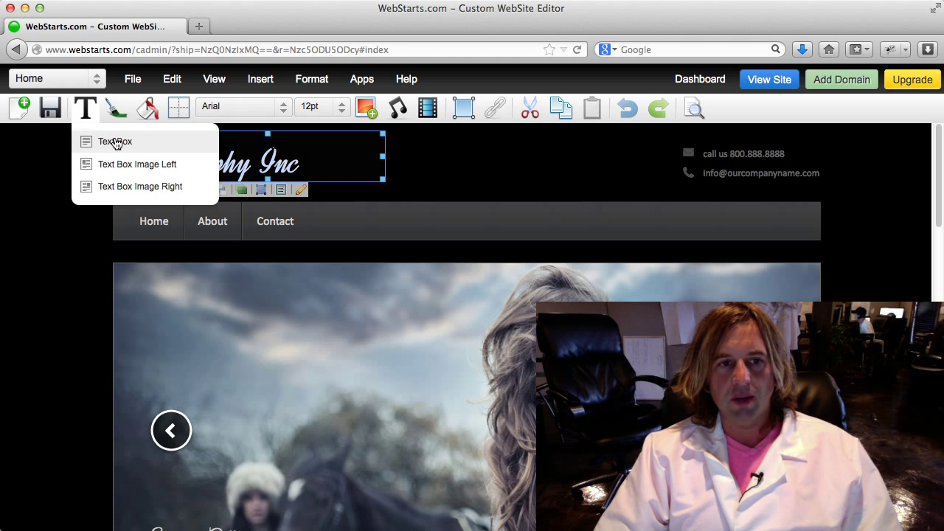
left_click_drag(270, 153, 289, 303)
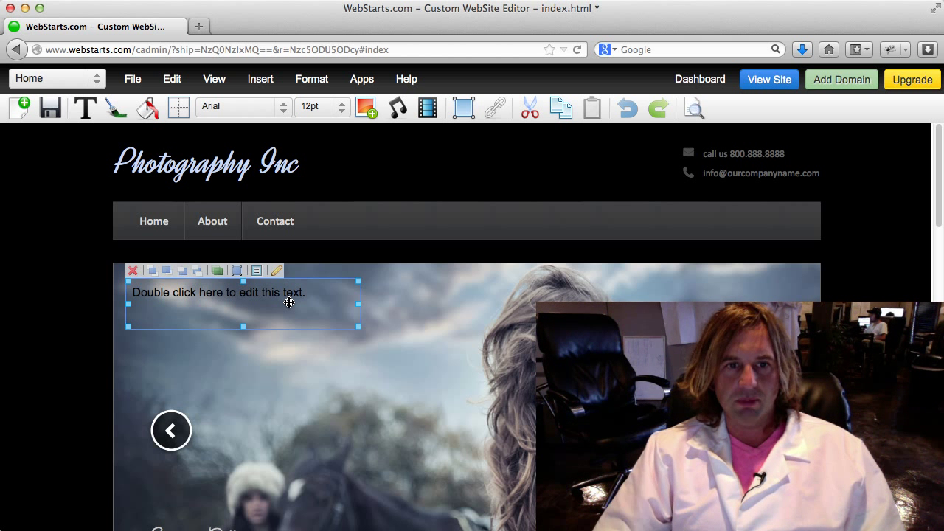
left_click_drag(289, 302, 131, 290)
Step: Replace the placeholder text in the new text box on the banner with "A great photo."
double_click(302, 296)
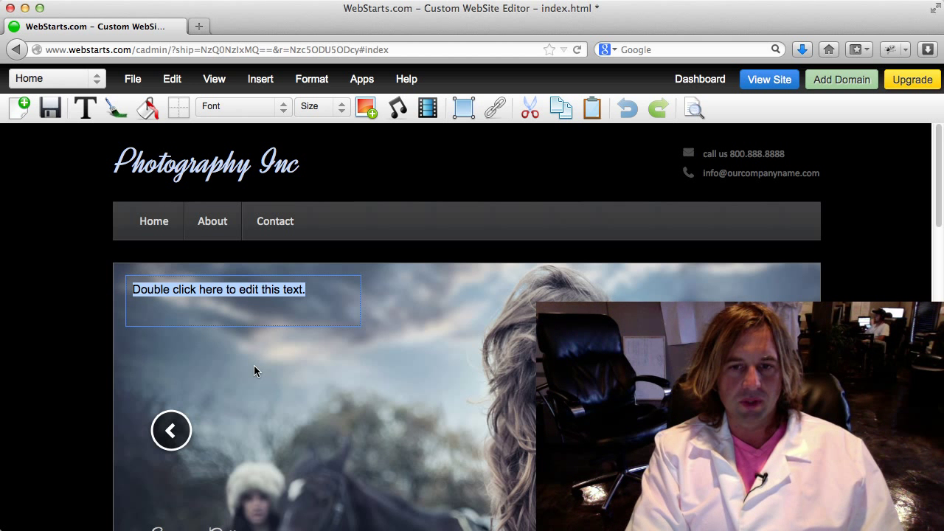
type("A great pho")
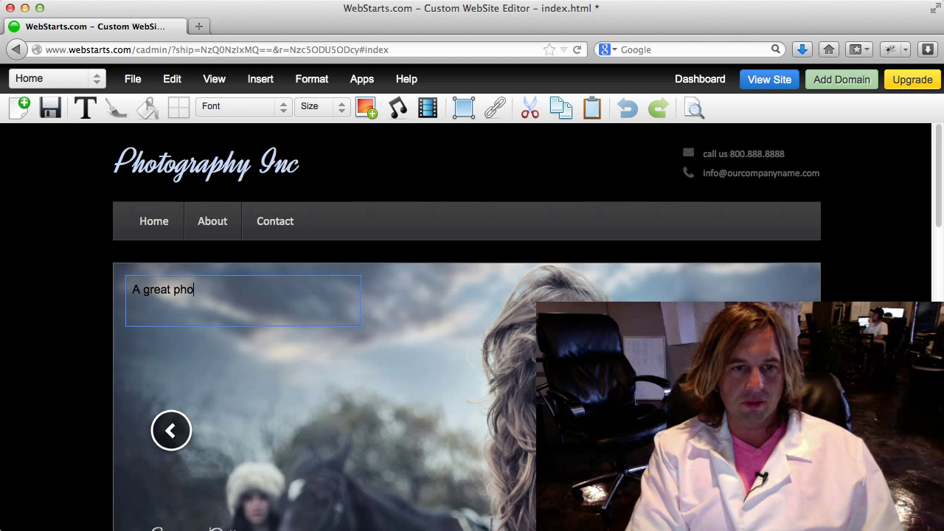
type("to.")
left_click(316, 406)
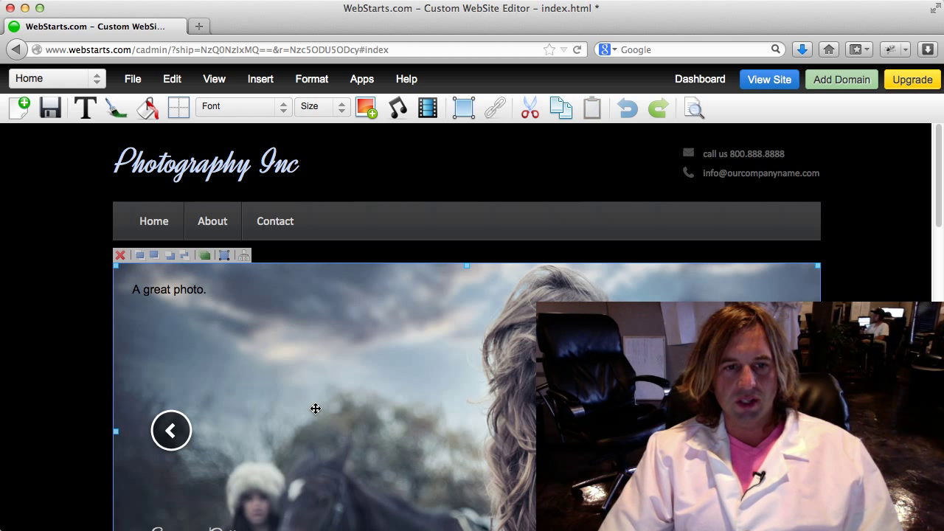
Step: Format the "A great photo." text on the banner in the Duru Sans font at 24pt
left_click(249, 300)
left_click_drag(253, 295, 57, 289)
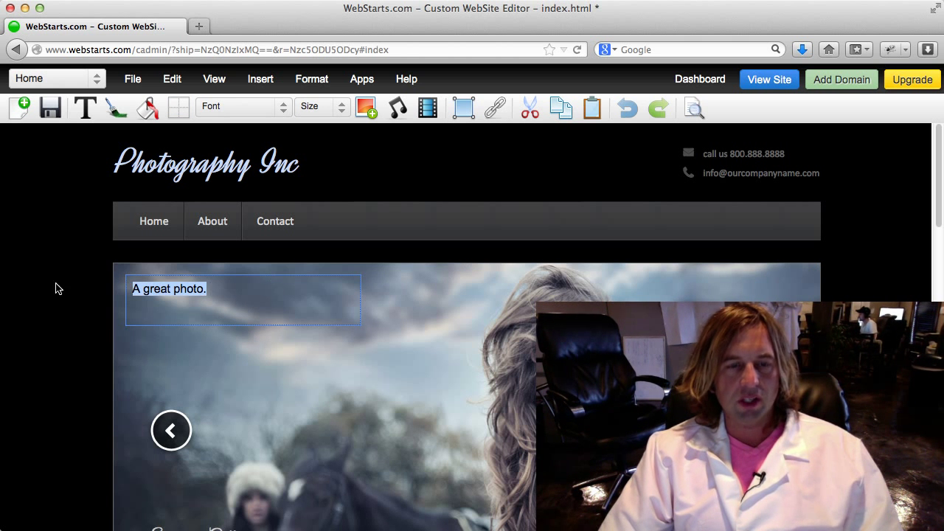
left_click(229, 109)
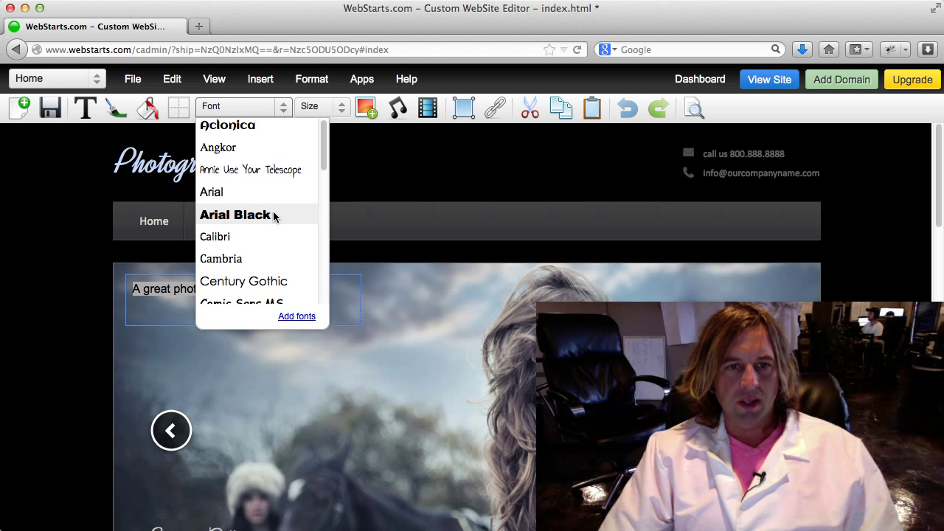
scroll(266, 225, "down", 5)
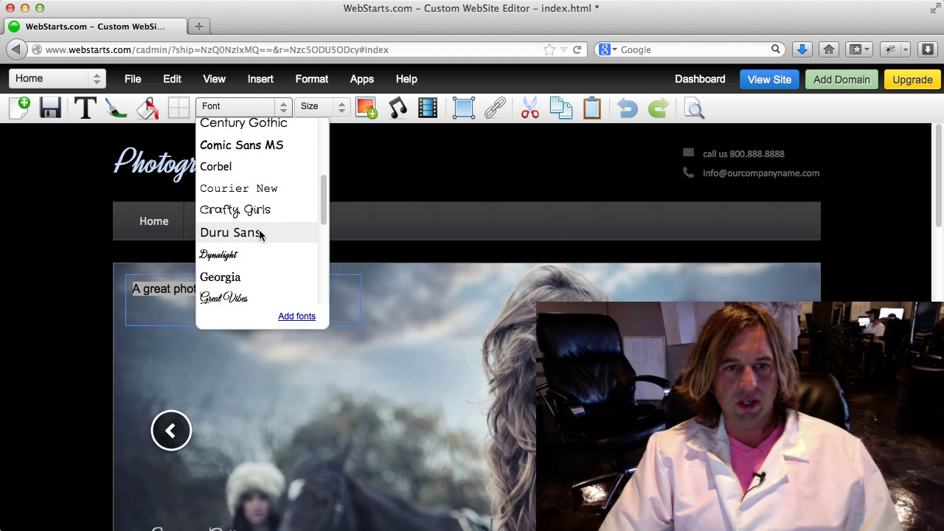
left_click(283, 234)
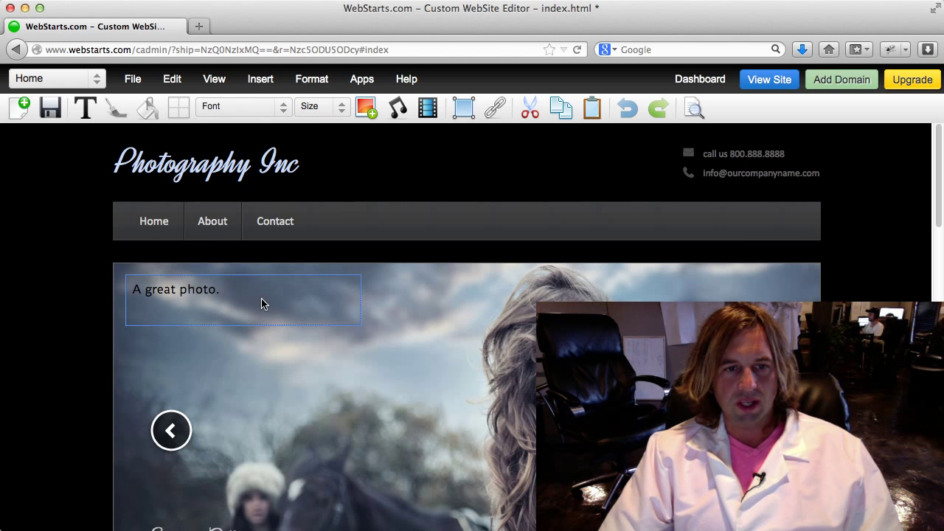
left_click_drag(248, 293, 130, 291)
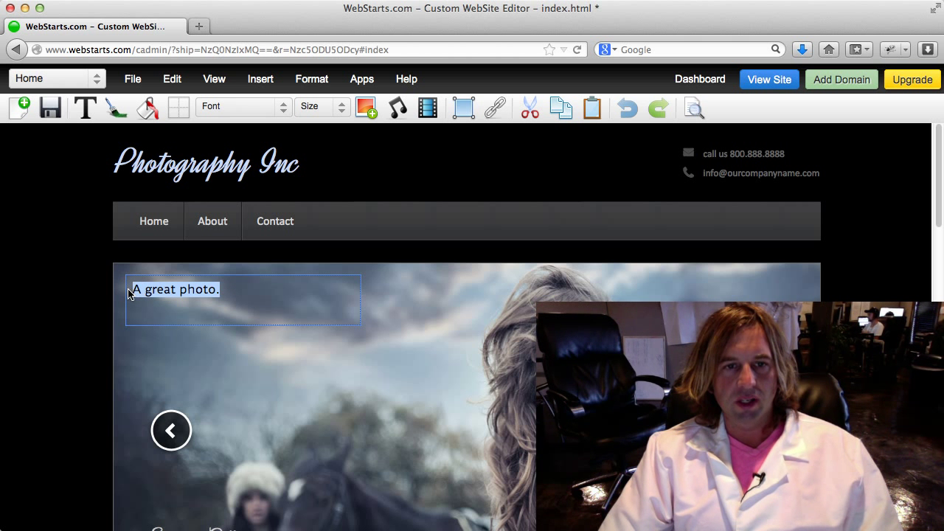
left_click(340, 108)
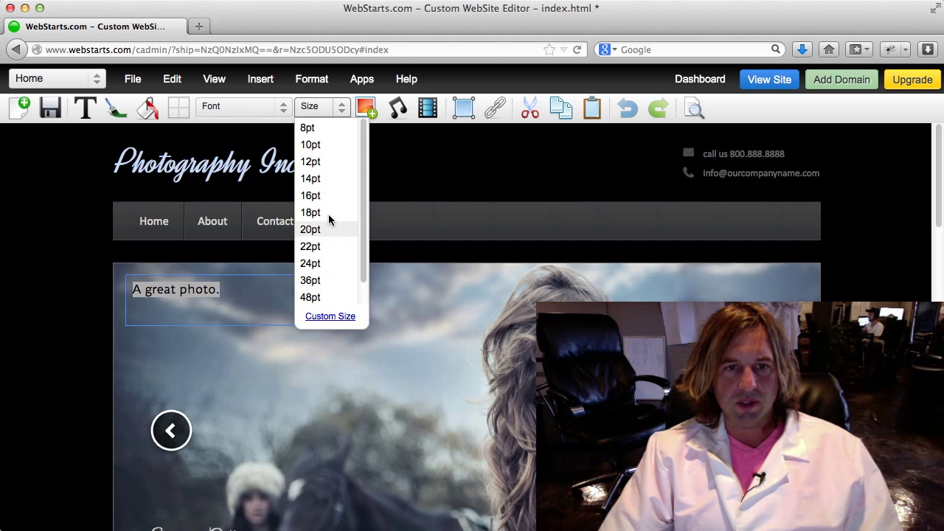
left_click(326, 262)
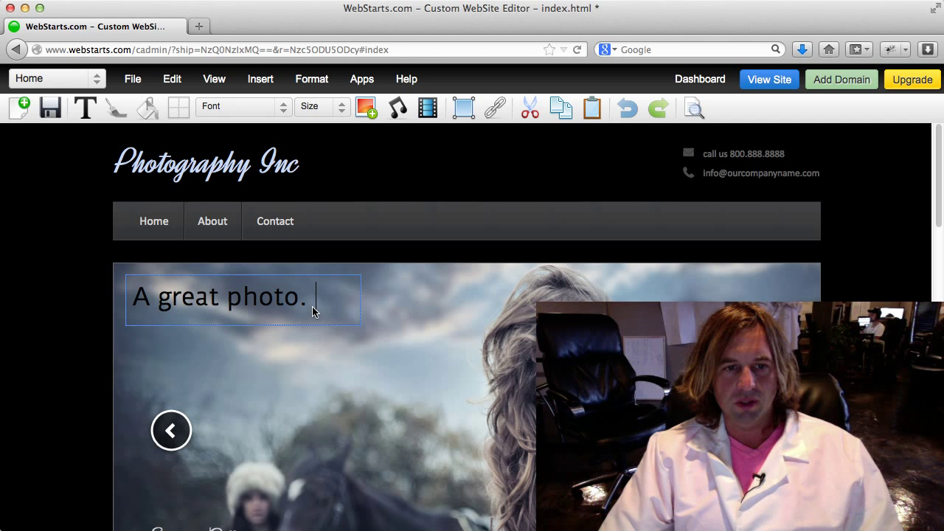
Step: Color the "A great photo." text on the banner white and narrow its text box to fit the text
left_click_drag(316, 308, 116, 302)
left_click(116, 108)
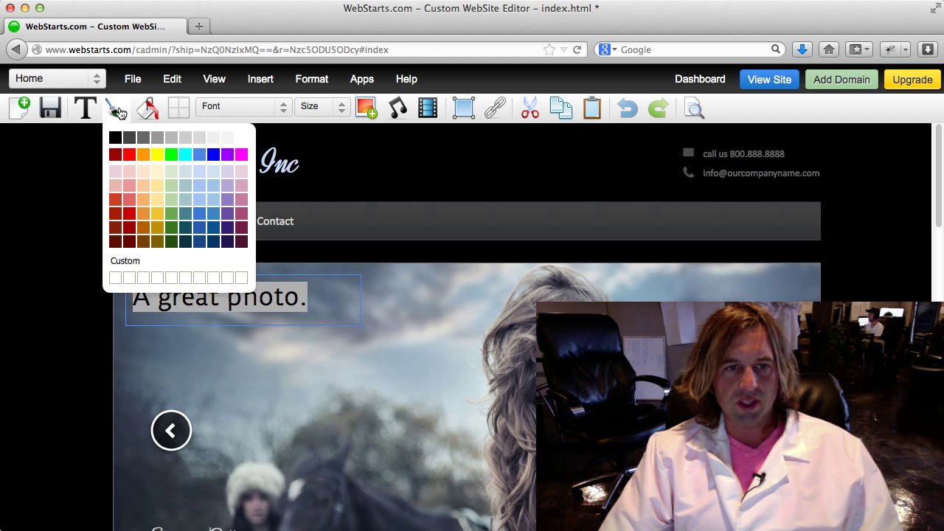
left_click(242, 138)
left_click(329, 316)
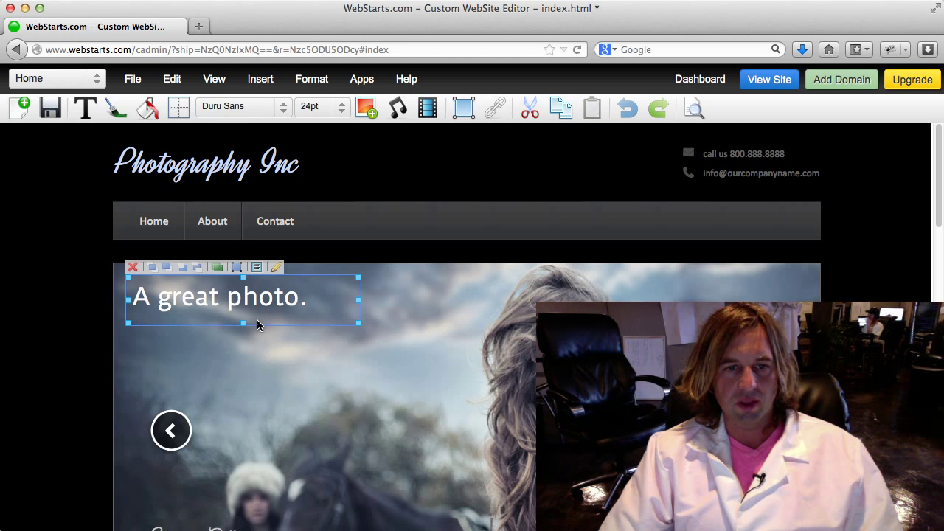
left_click_drag(358, 300, 313, 300)
Step: Try to add a text box with an image on the left over the banner, using the Polar.jpg picture
left_click(85, 109)
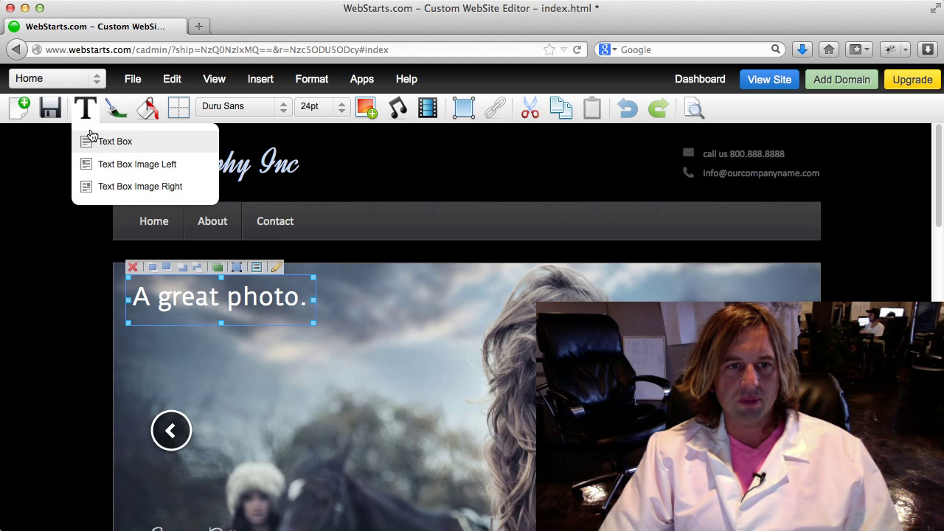
left_click(123, 169)
left_click_drag(380, 201, 613, 358)
left_click(492, 381)
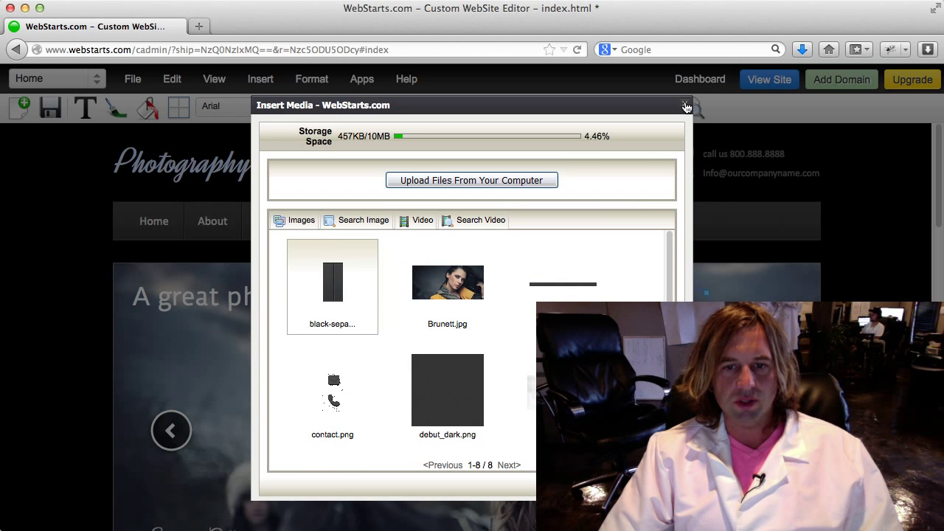
scroll(492, 414, "down", 3)
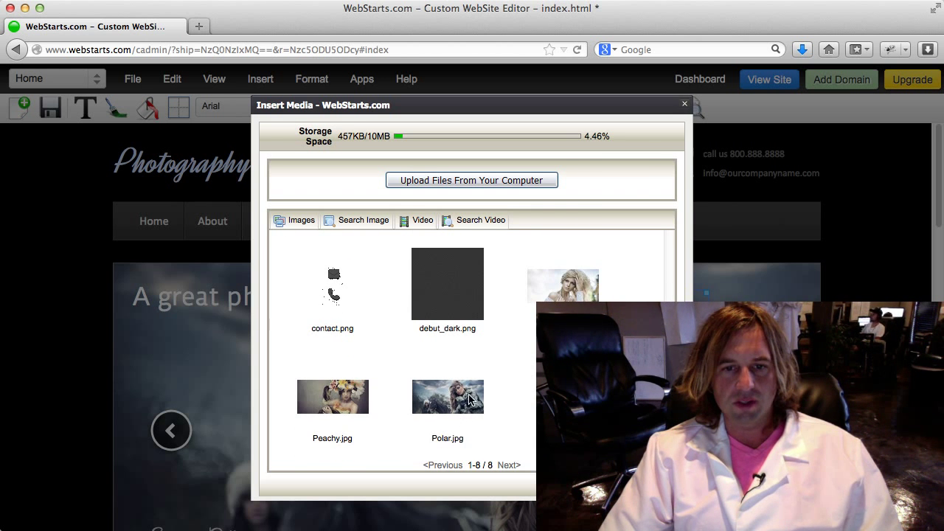
left_click(470, 400)
left_click_drag(520, 352, 595, 355)
left_click(418, 304)
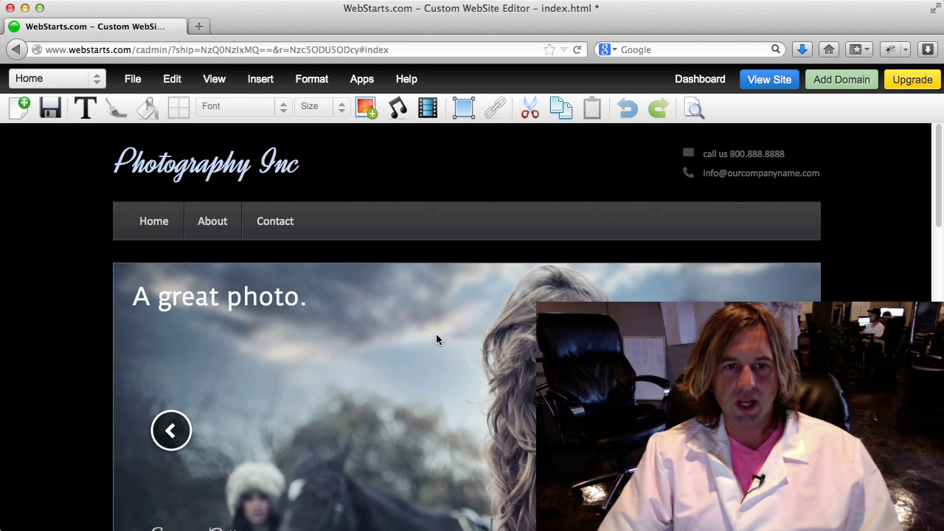
Step: View the live site, look through the banner slideshow's photos, and return to the page editor
scroll(435, 333, "down", 3)
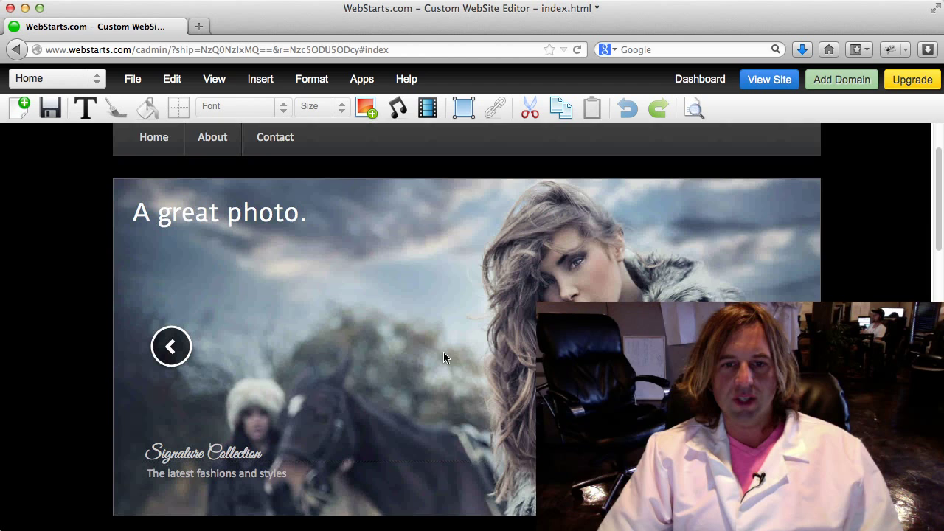
scroll(444, 352, "down", 1)
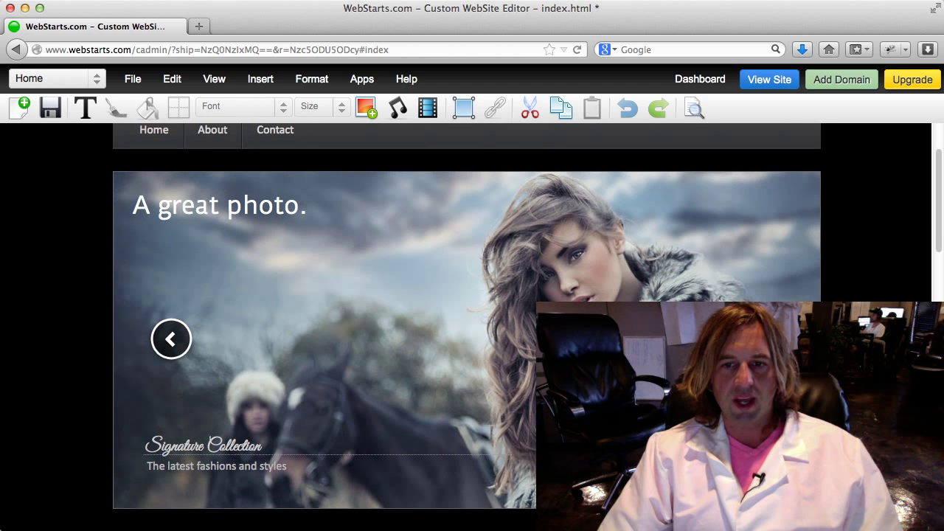
left_click(788, 78)
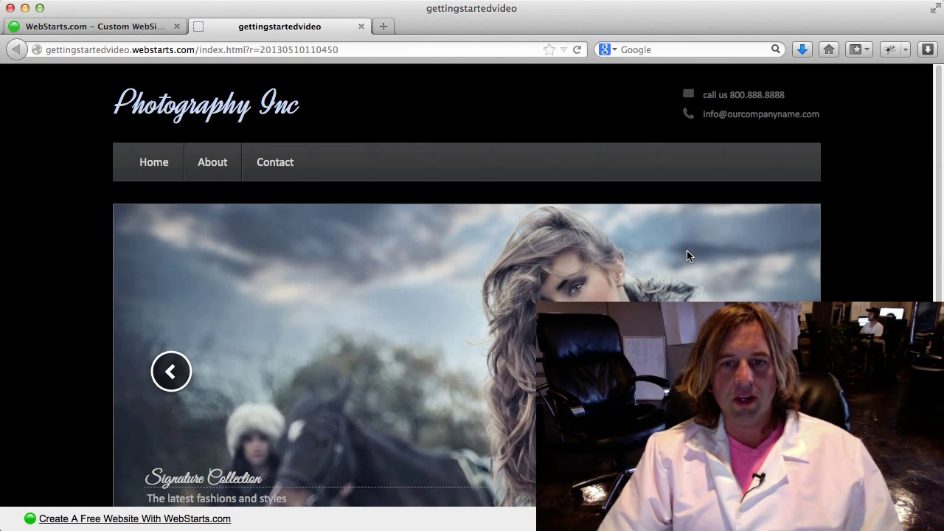
scroll(687, 256, "down", 2)
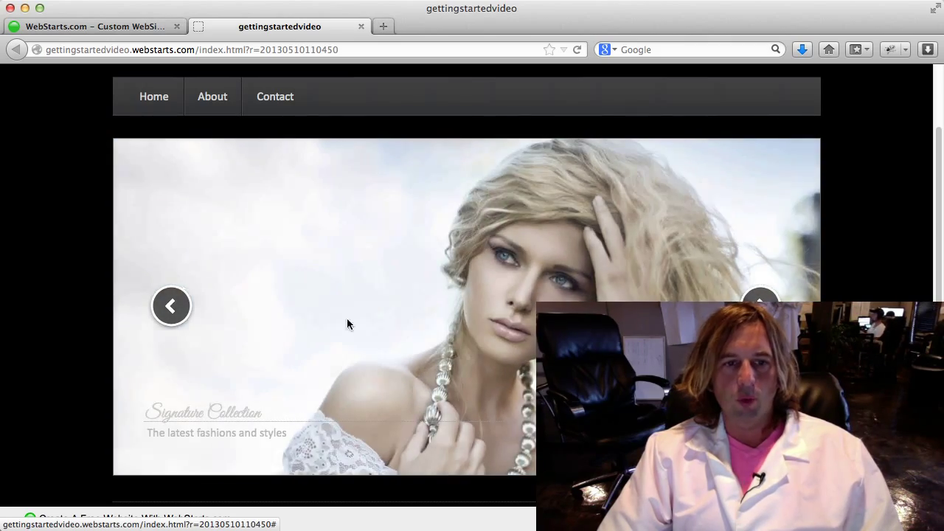
left_click(183, 322)
scroll(246, 301, "up", 2)
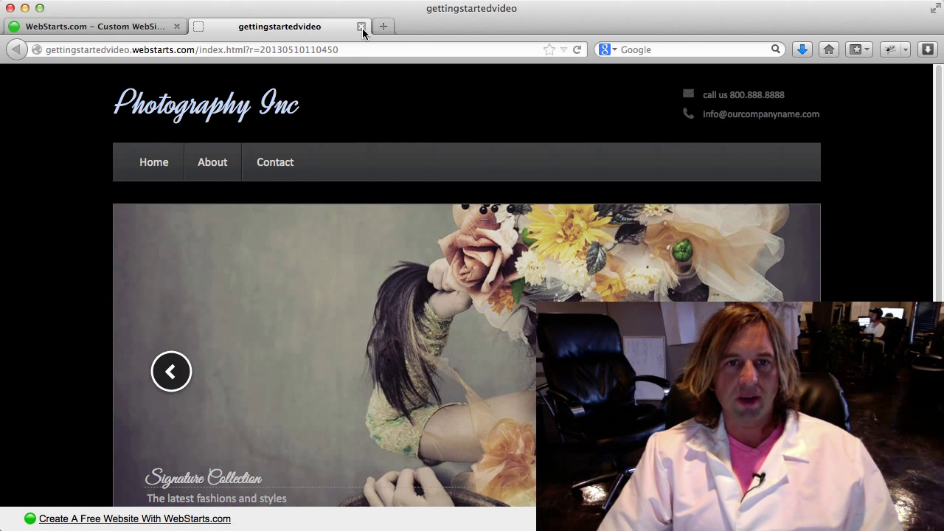
left_click(363, 27)
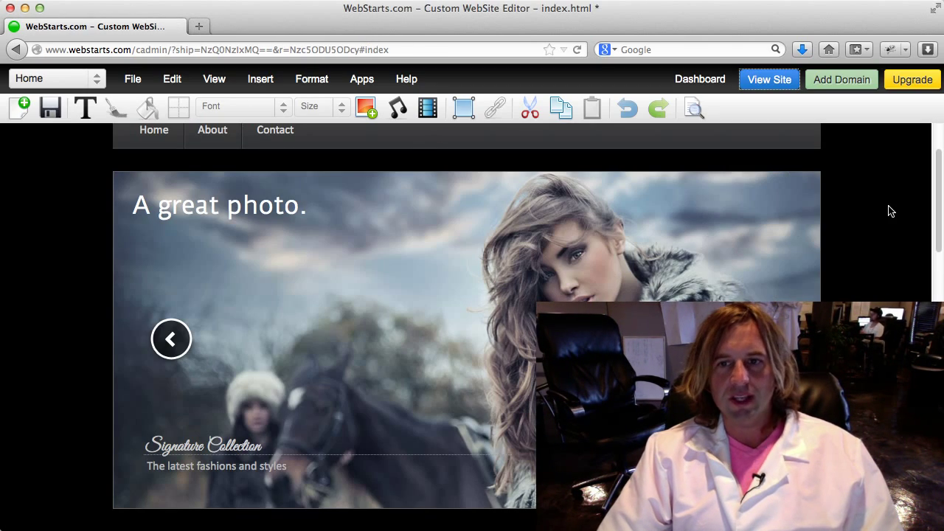
Step: Open the banner slideshow for editing and examine its image sources: own images, image library and Facebook images
left_click(737, 211)
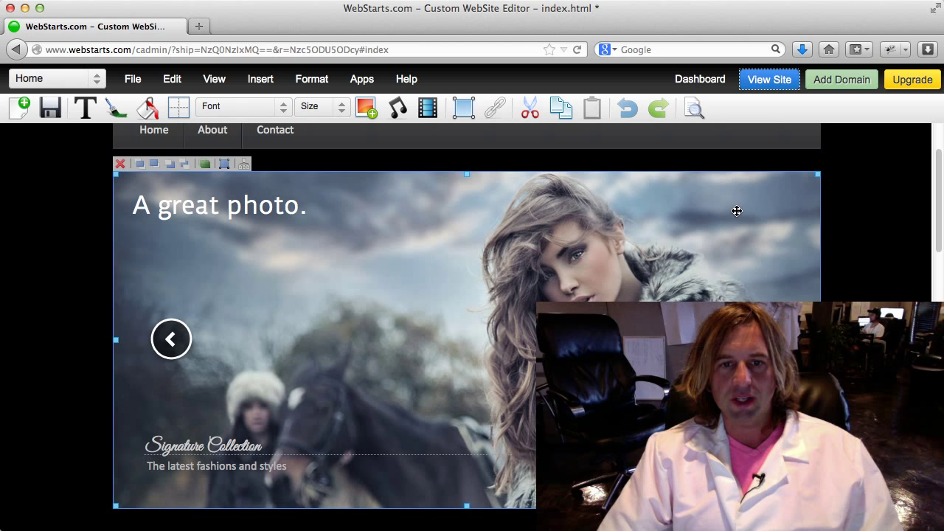
left_click(244, 165)
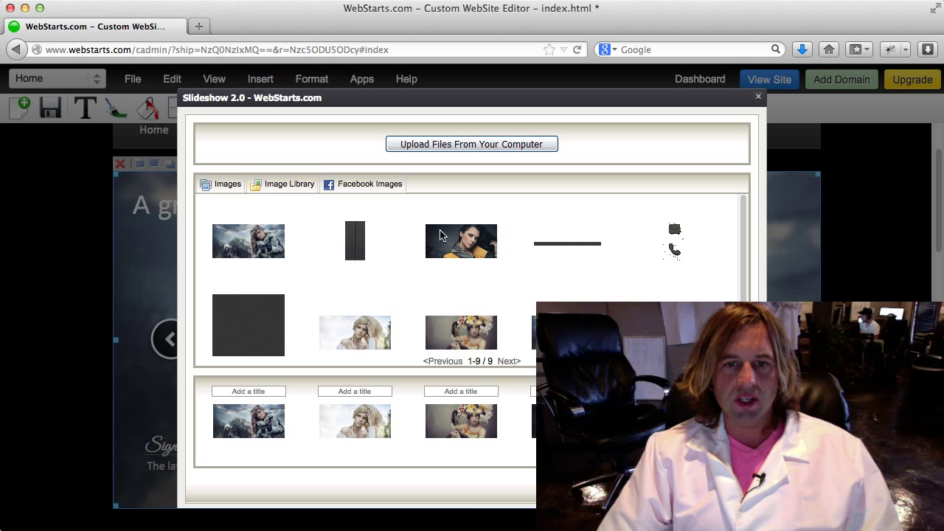
scroll(273, 301, "down", 1)
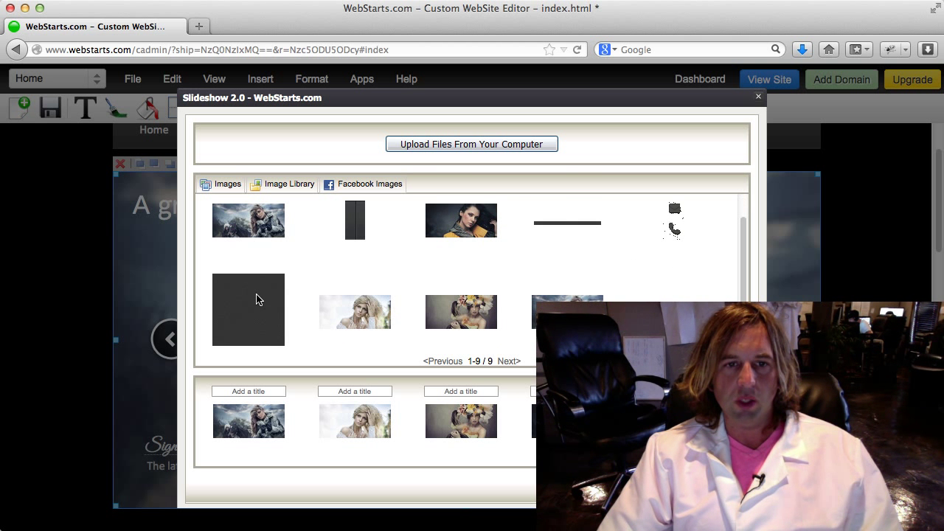
scroll(293, 281, "up", 1)
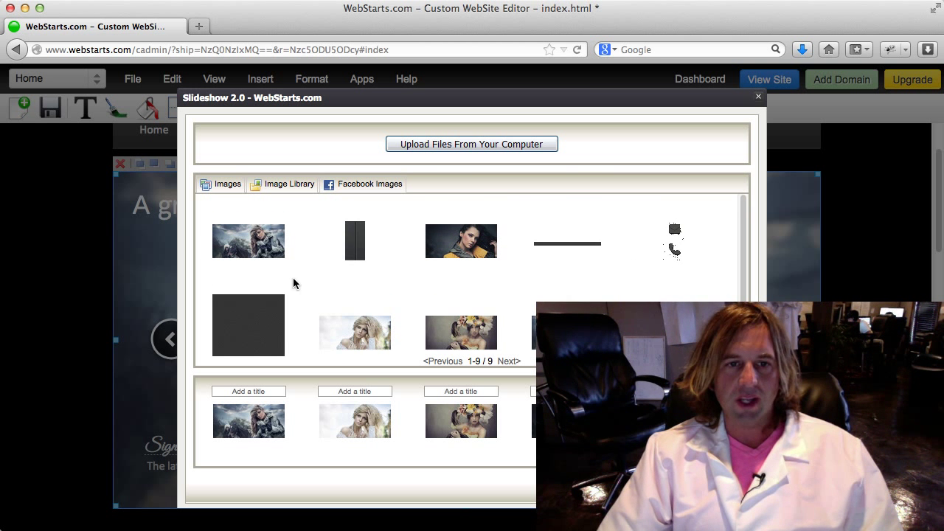
left_click(291, 186)
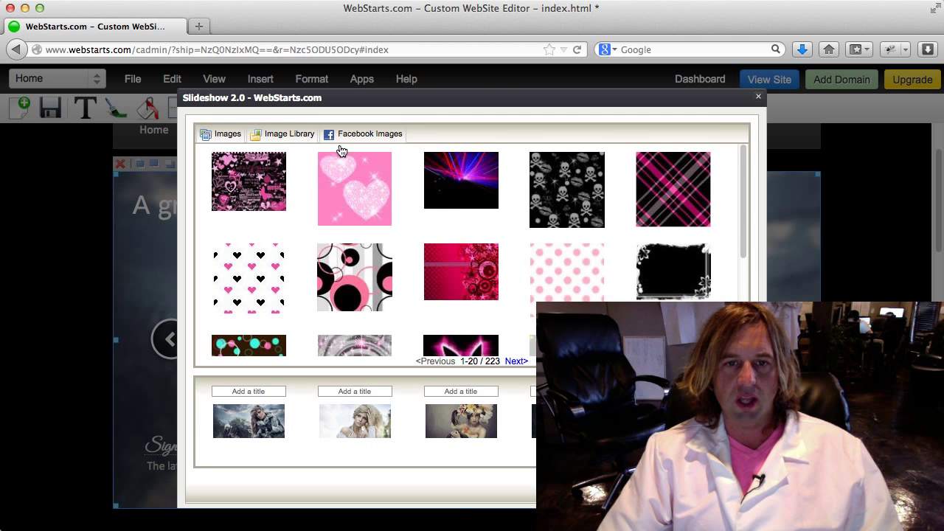
left_click(363, 136)
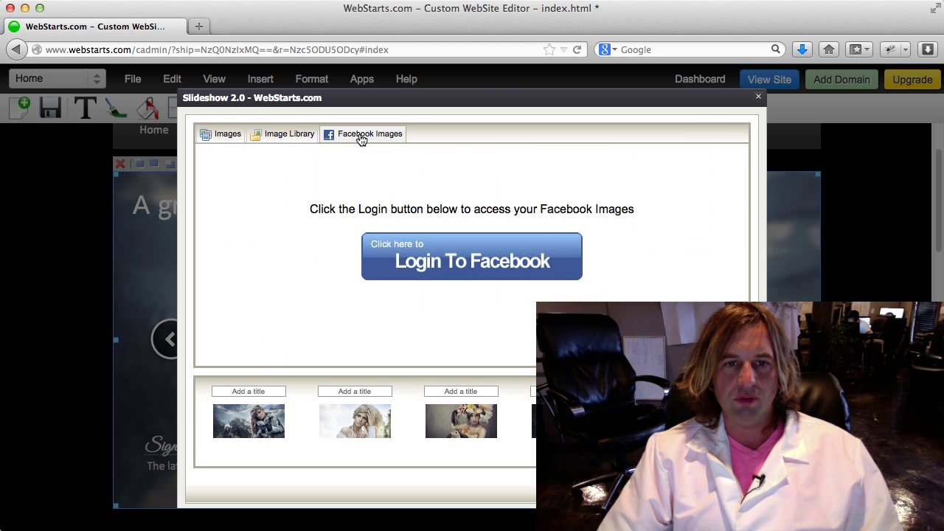
left_click(216, 136)
scroll(472, 302, "down", 1)
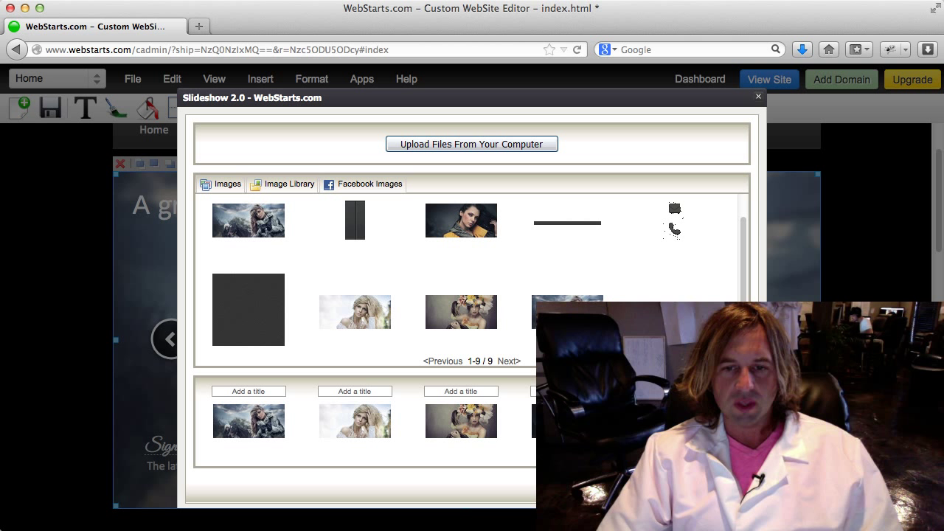
Step: Remove the last two photos from the slideshow and add the Brunett.jpg photo to it
left_click(560, 422)
left_click(478, 426)
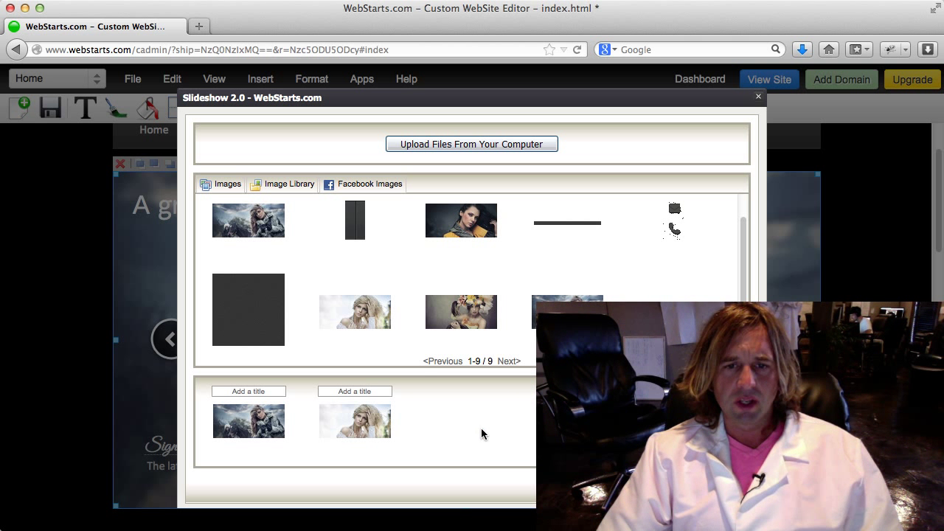
left_click(465, 230)
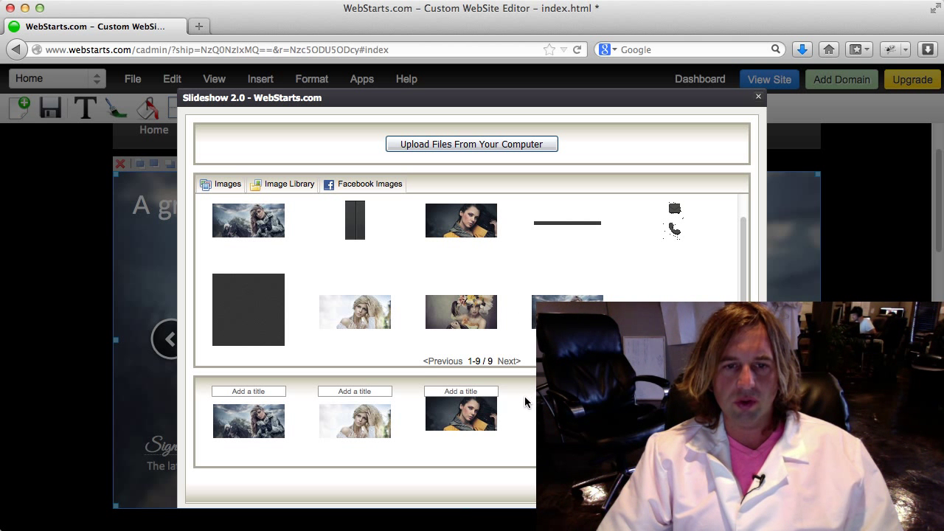
scroll(325, 271, "up", 1)
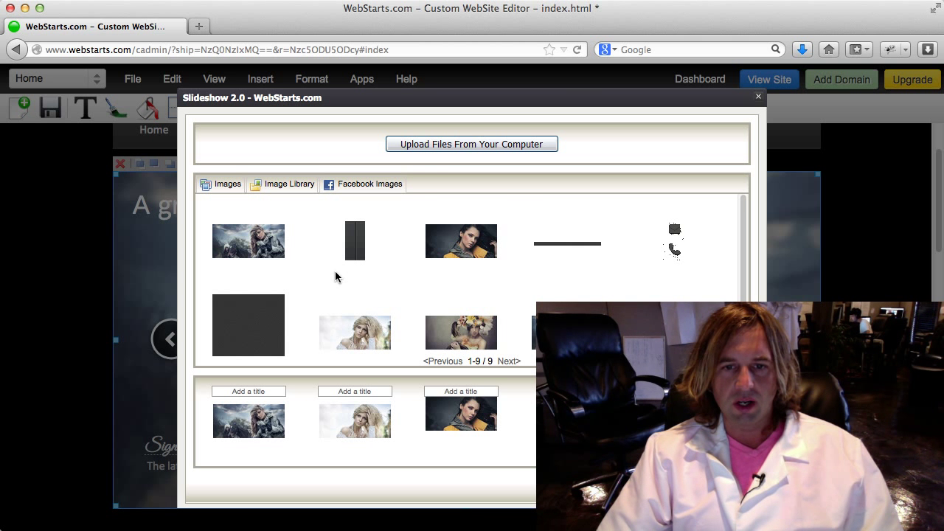
scroll(336, 277, "down", 1)
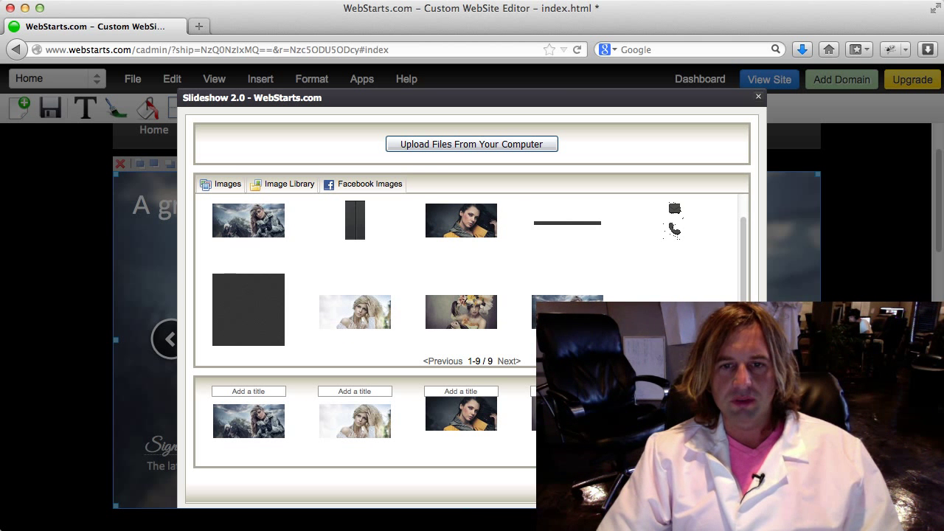
Step: Upload team-youtube.jpg from the computer for the slideshow and have it resized to fit the page width
left_click(499, 145)
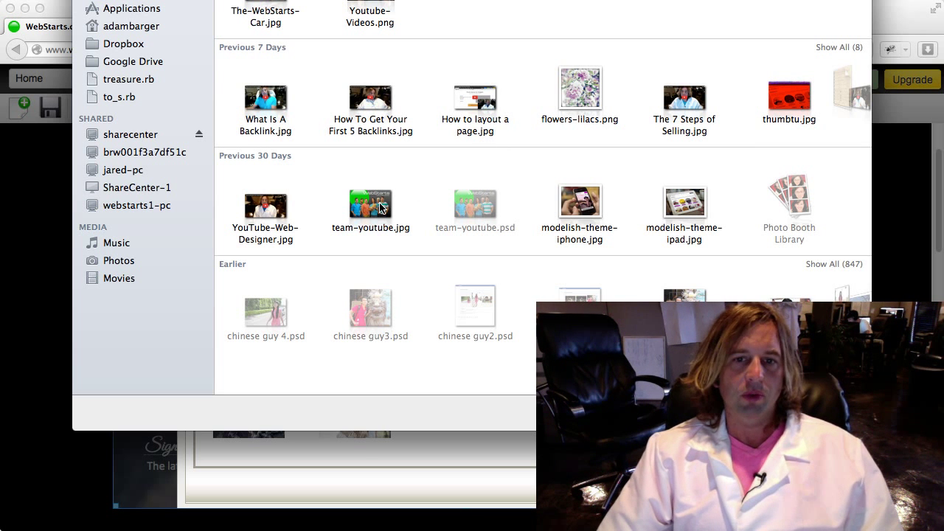
key("Escape")
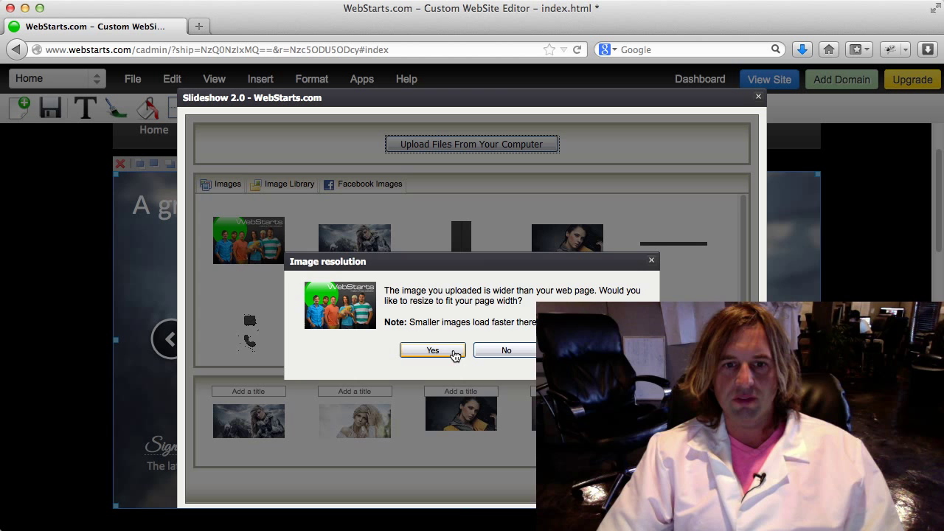
left_click(455, 355)
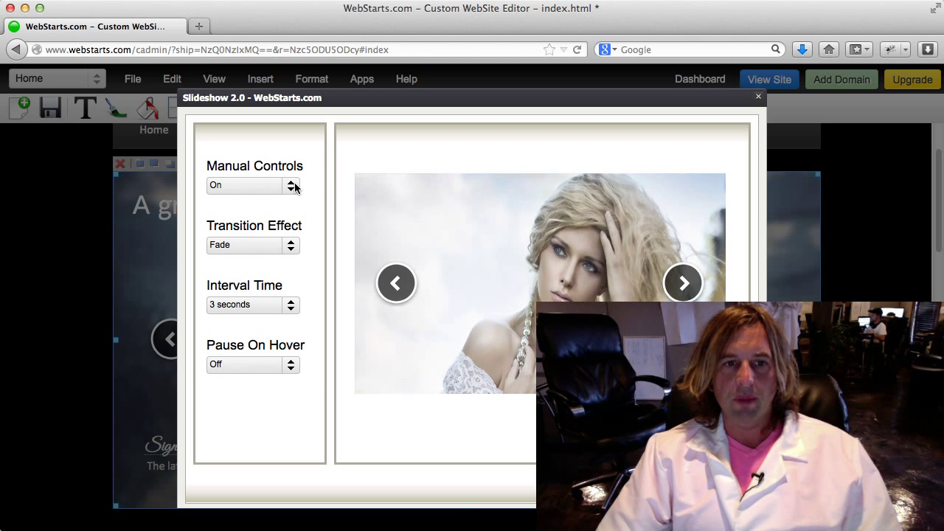
Step: Check the slideshow's transition effect options, finish the slideshow setup, and save the page
left_click(289, 246)
left_click(329, 228)
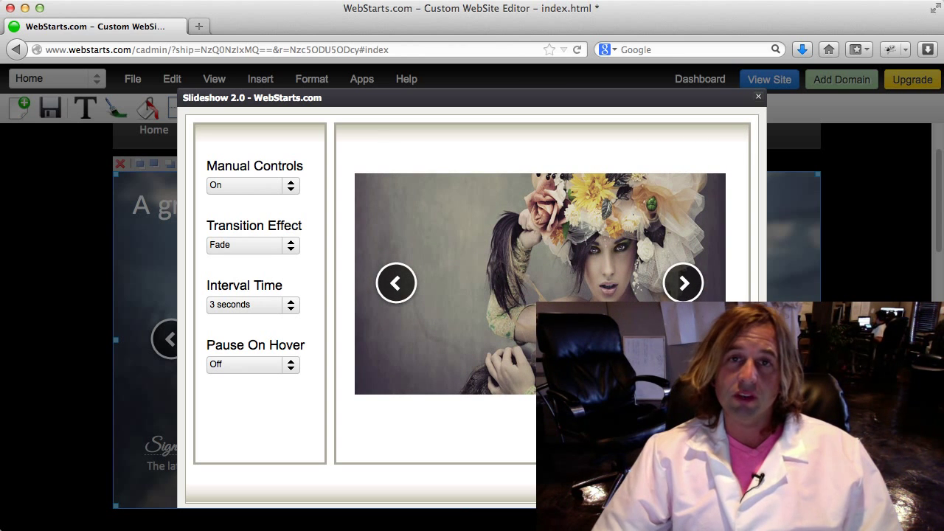
key("Escape")
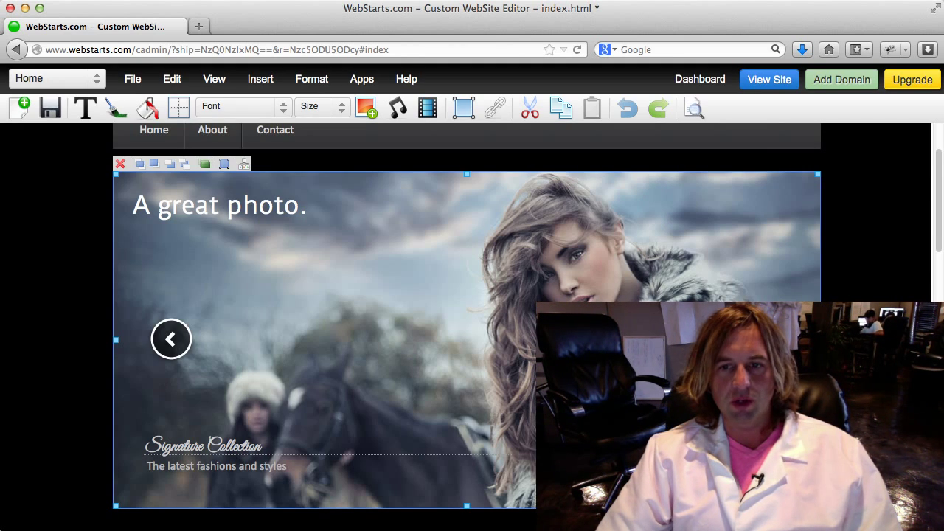
left_click(50, 109)
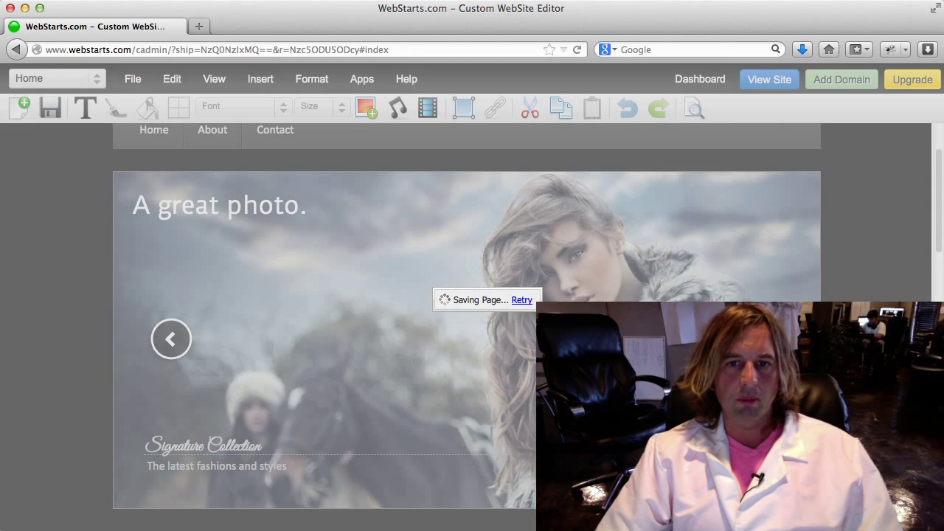
left_click(740, 230)
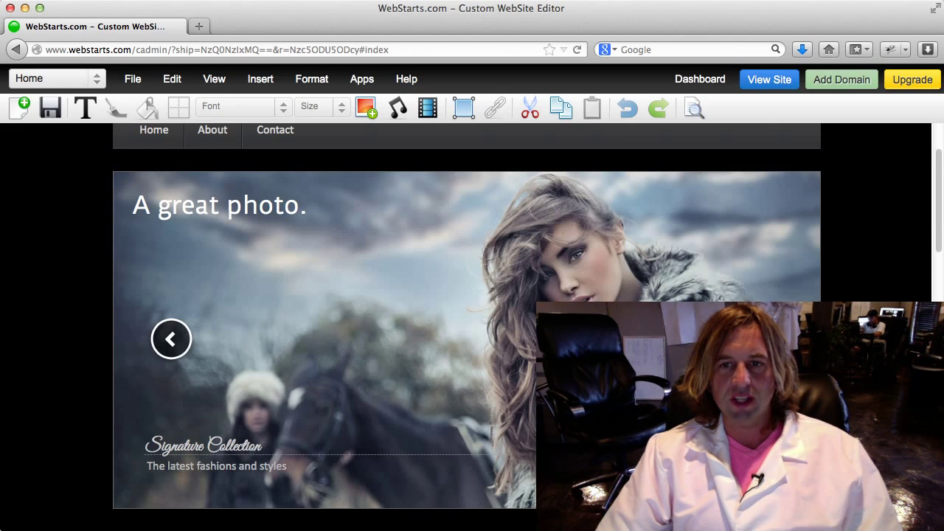
Step: View the saved site live and step backward through the updated banner slideshow's photos
left_click(769, 79)
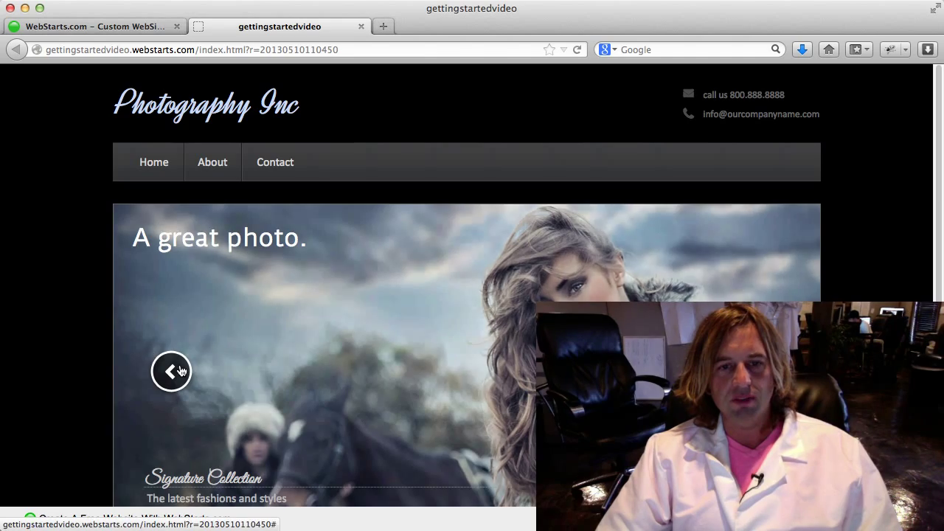
left_click(180, 371)
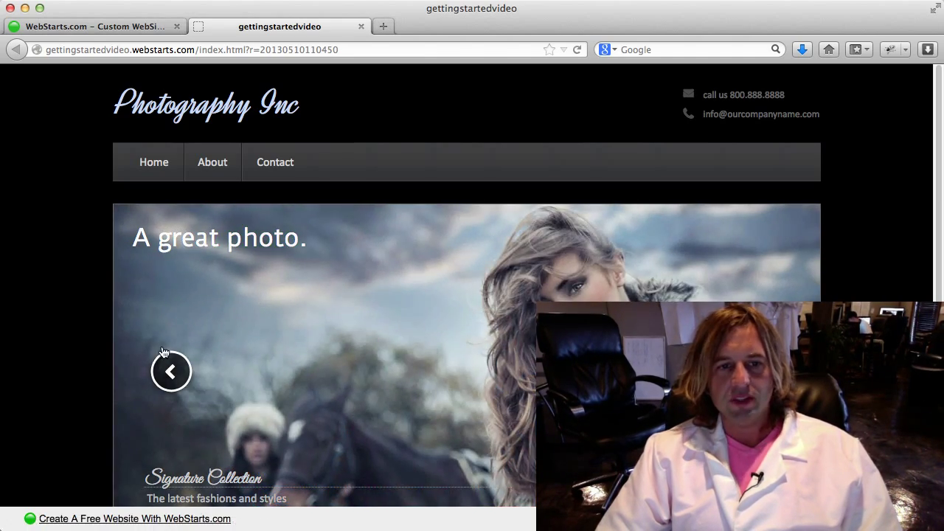
left_click(170, 372)
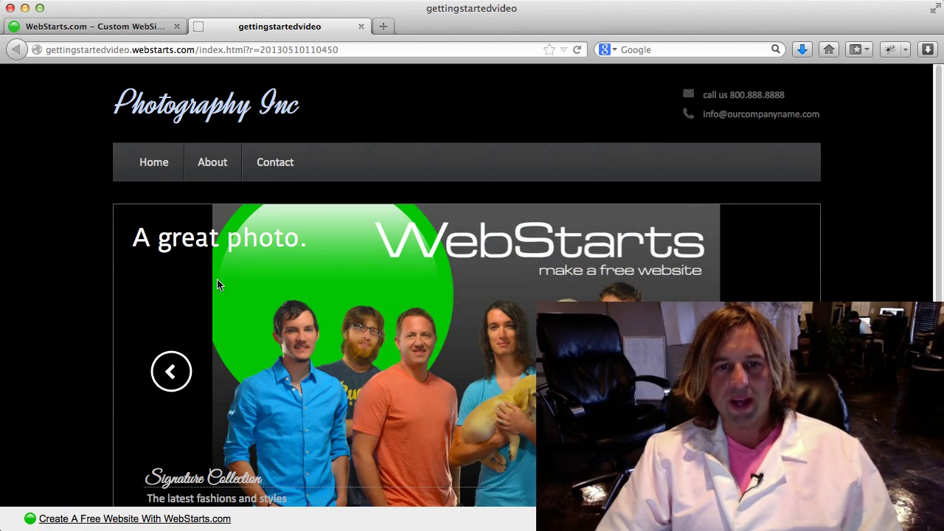
left_click(174, 372)
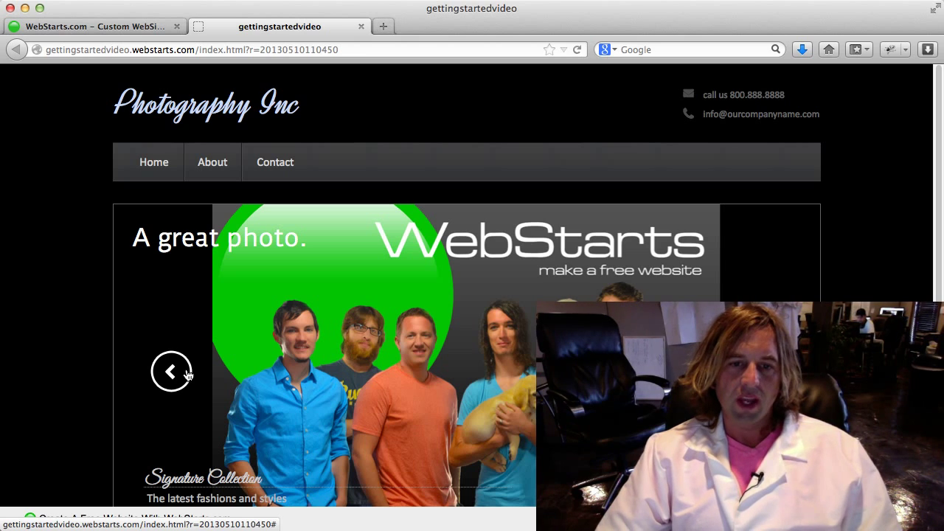
left_click(174, 371)
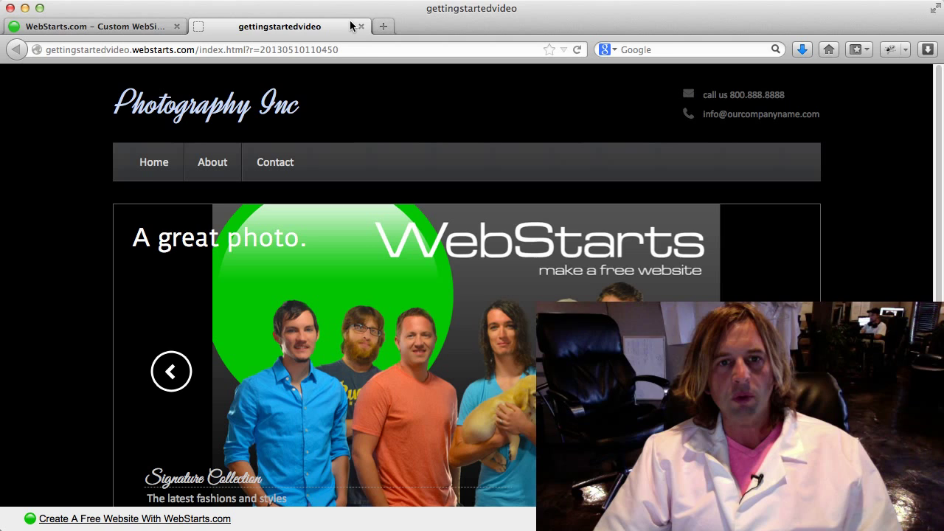
Step: Close the live site and return to the page editor
left_click(361, 27)
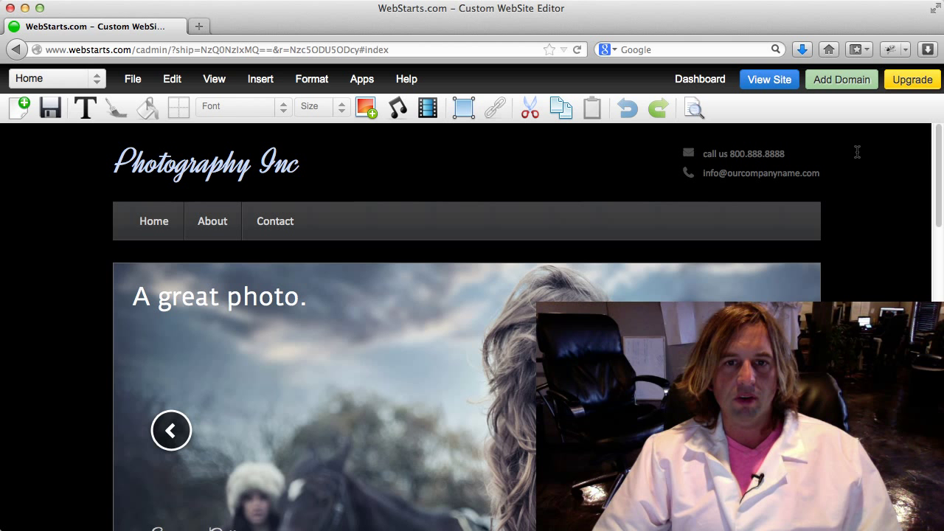
Step: Try adding a box to the page header, filling it with bright green and moving it around
left_click(464, 108)
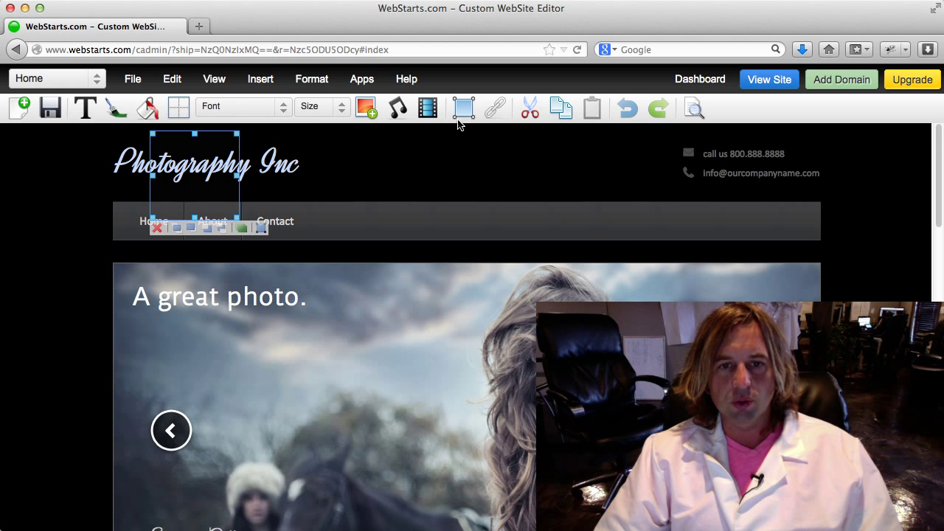
left_click_drag(222, 177, 470, 195)
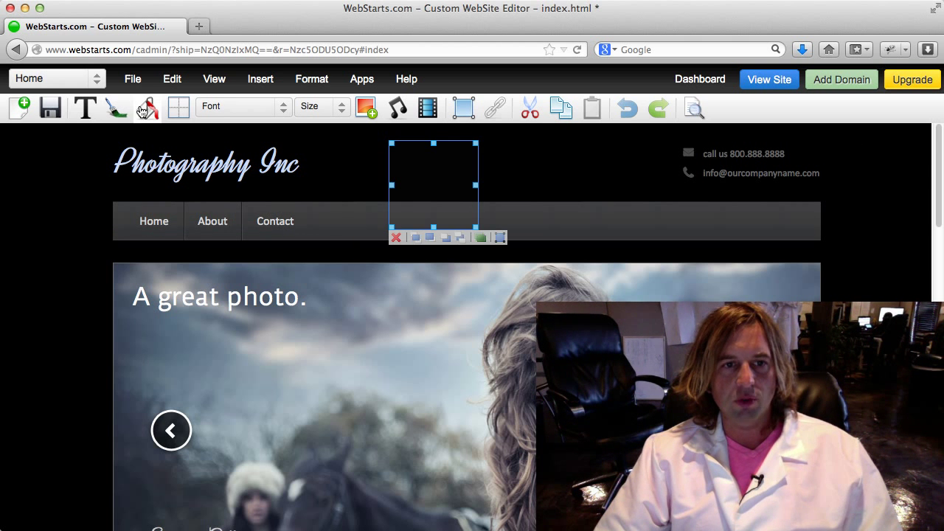
left_click(147, 107)
left_click(196, 174)
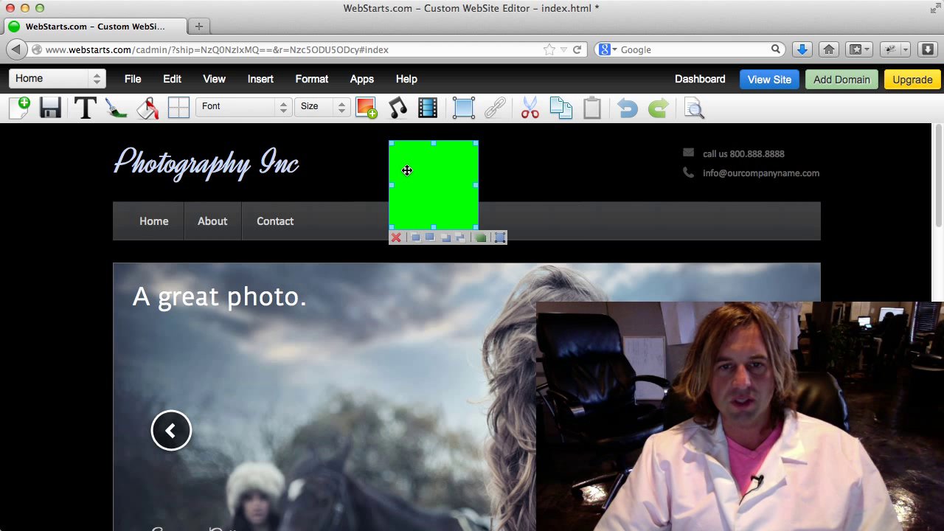
left_click_drag(407, 169, 474, 251)
left_click(464, 212)
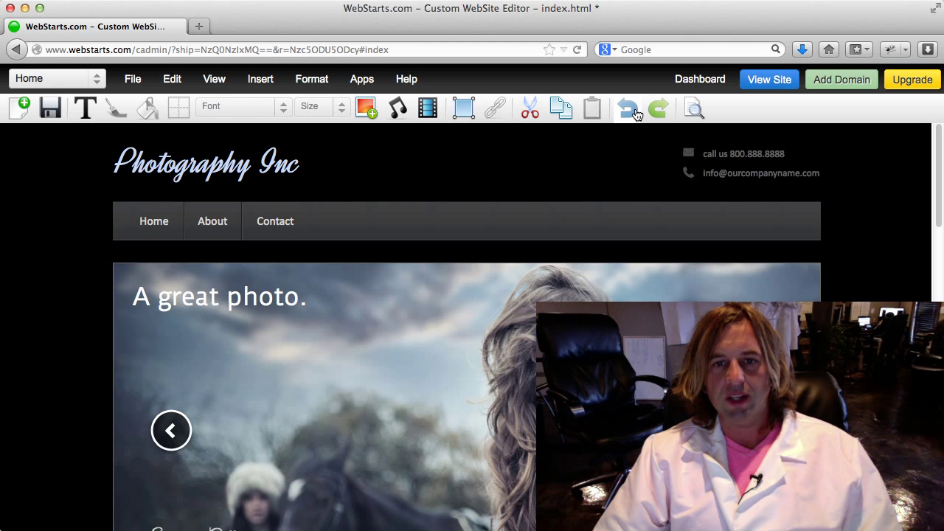
Step: Duplicate the footer's copyright text block and place the copy just below the original
scroll(324, 331, "down", 5)
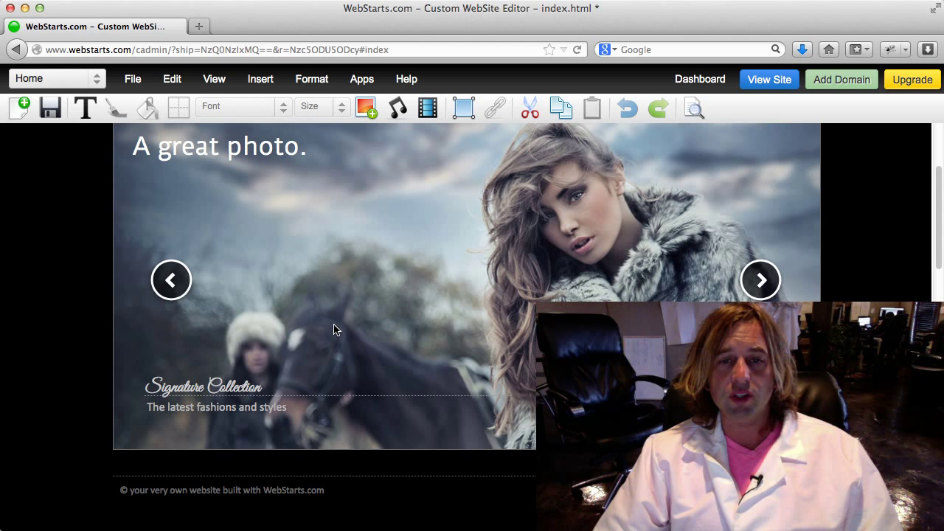
scroll(334, 329, "up", 1)
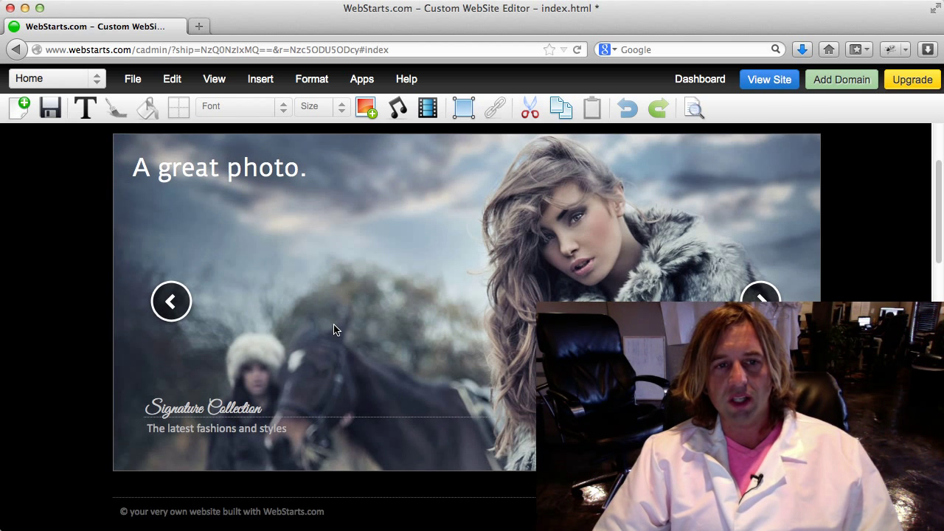
scroll(347, 346, "up", 4)
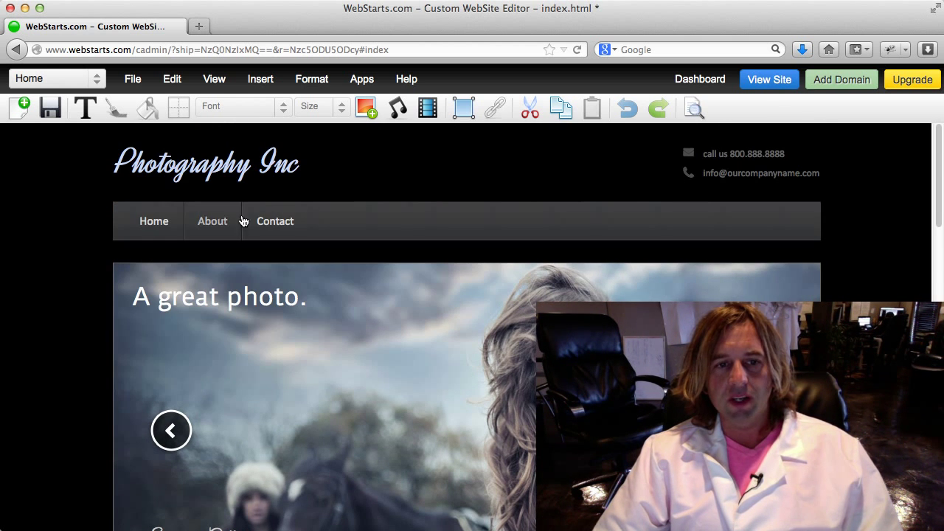
scroll(303, 307, "down", 10)
left_click(281, 284)
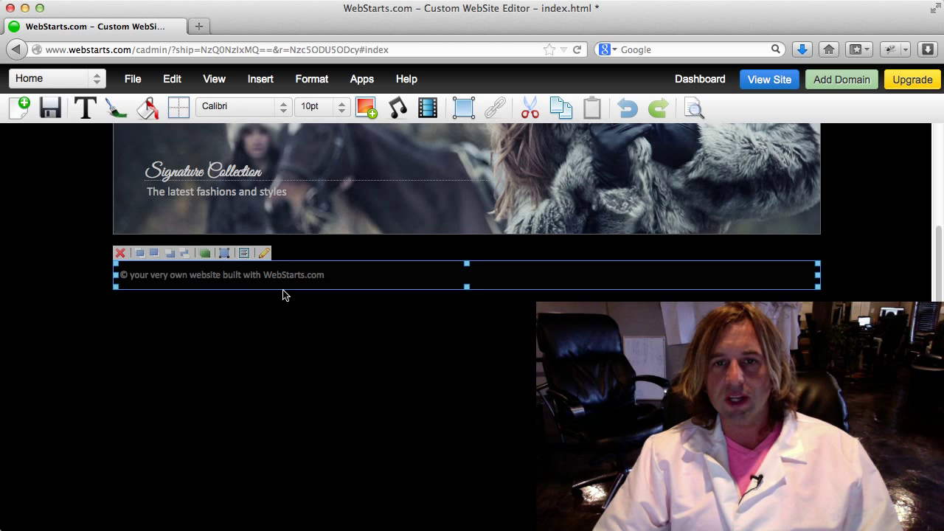
left_click(558, 110)
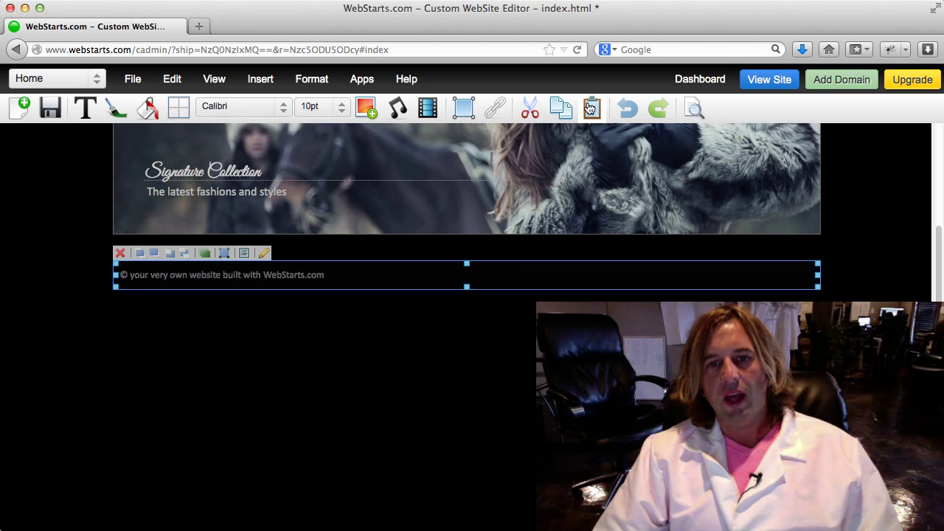
left_click(592, 108)
left_click_drag(529, 264, 531, 314)
left_click(535, 338)
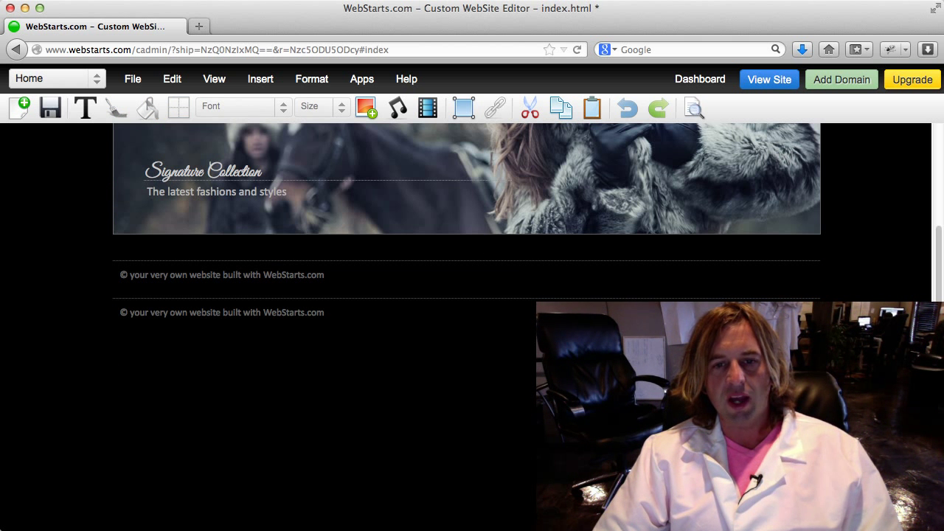
Step: Shift the duplicated copyright text block slightly closer to the original
left_click(546, 313)
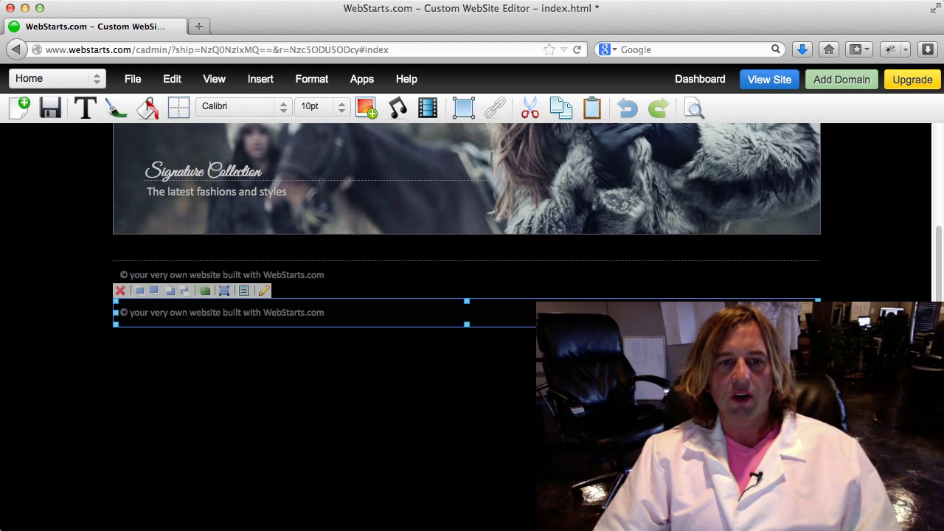
scroll(516, 287, "down", 1)
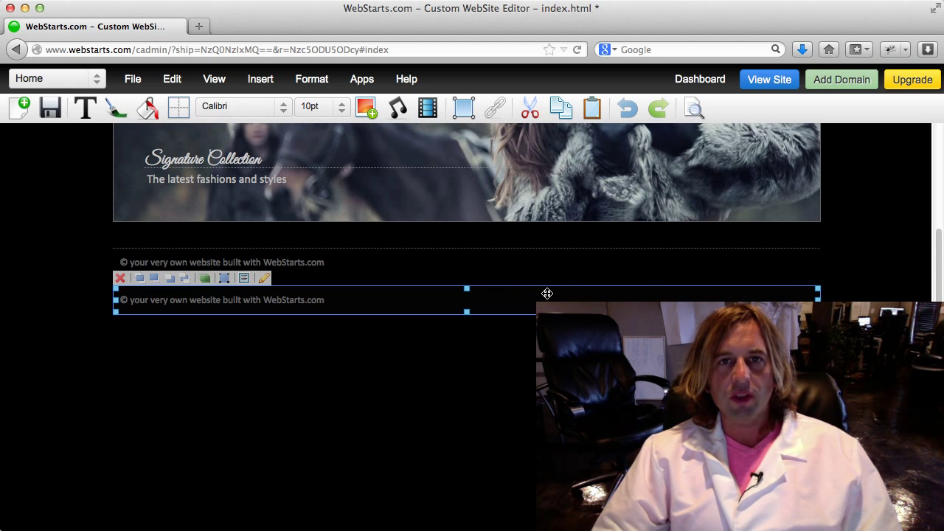
mouse_move(548, 294)
left_mouse_down()
mouse_move(533, 297)
mouse_move(535, 308)
mouse_move(562, 292)
left_mouse_up()
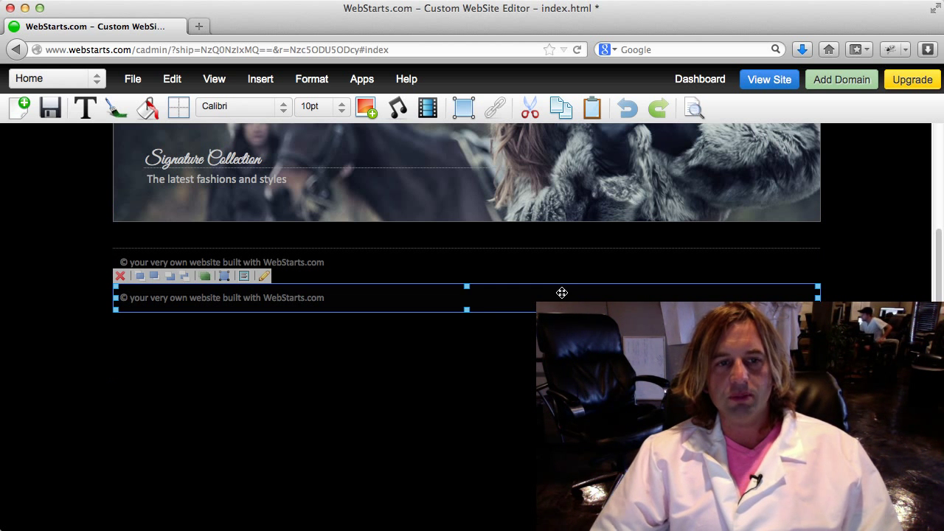
Step: Check the width and height settings of the duplicated copyright text block
scroll(562, 295, "up", 2)
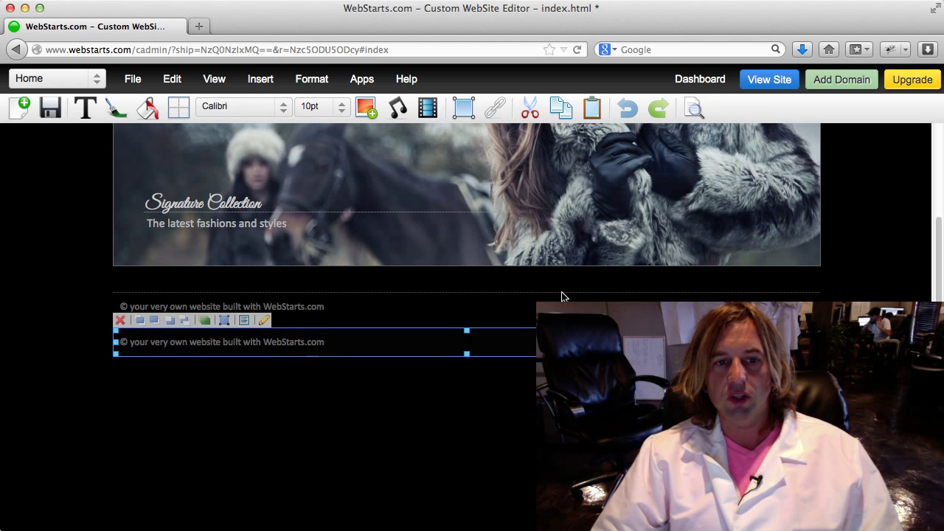
left_click(224, 320)
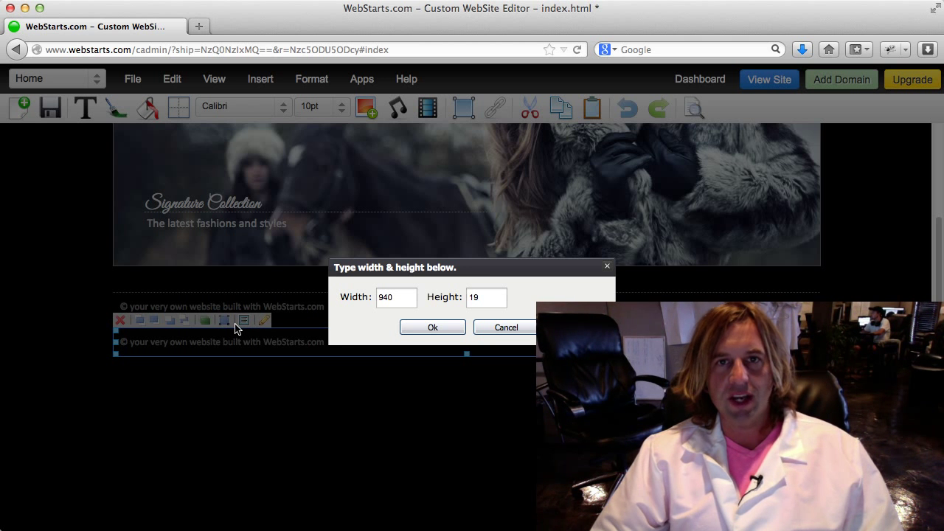
left_click(505, 327)
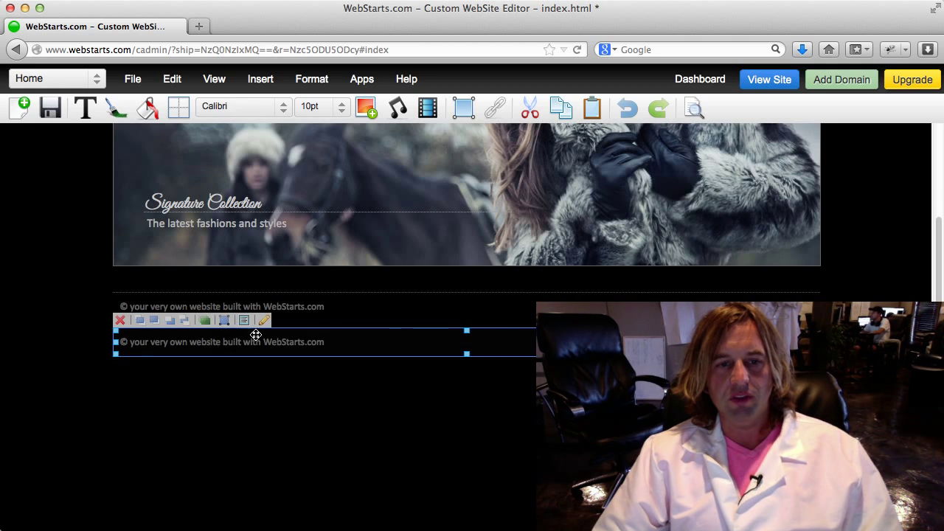
left_click(225, 321)
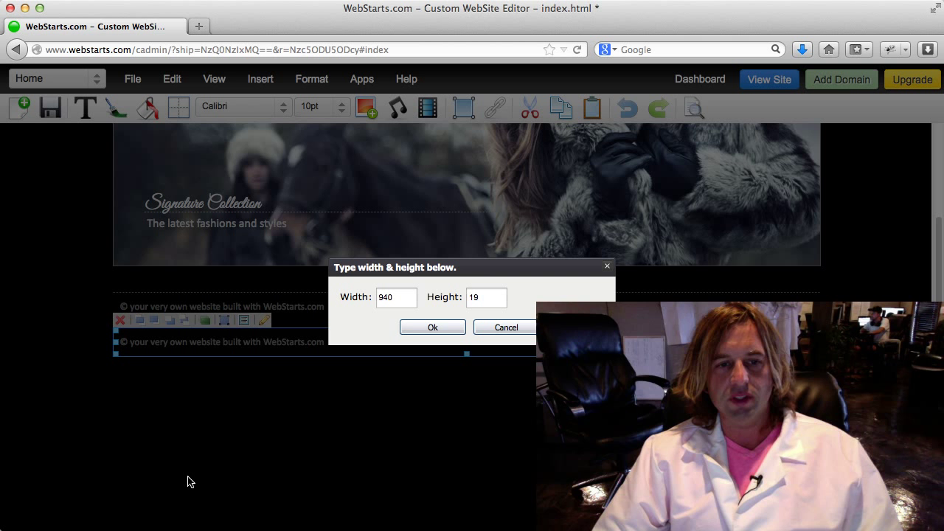
left_click(443, 327)
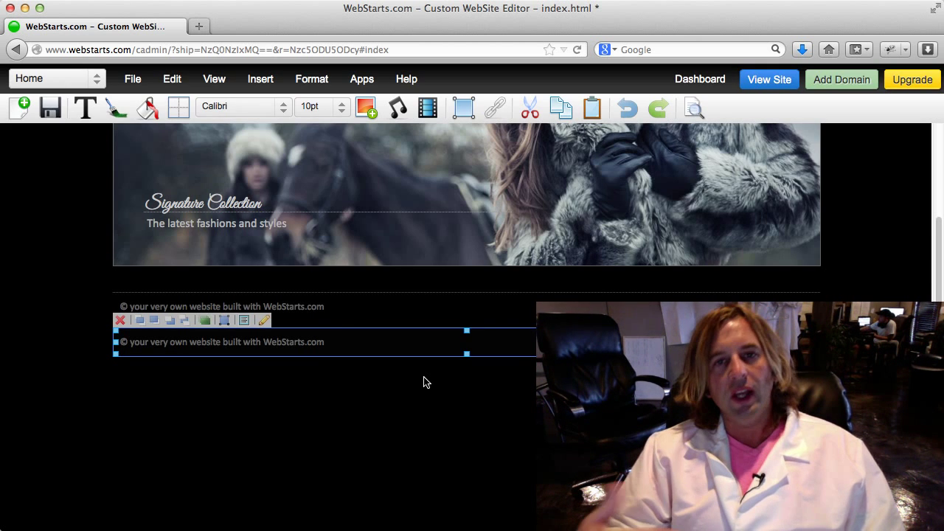
Step: Nudge the duplicated copyright text block down and back up in coarse increments beneath the original
left_click(443, 405)
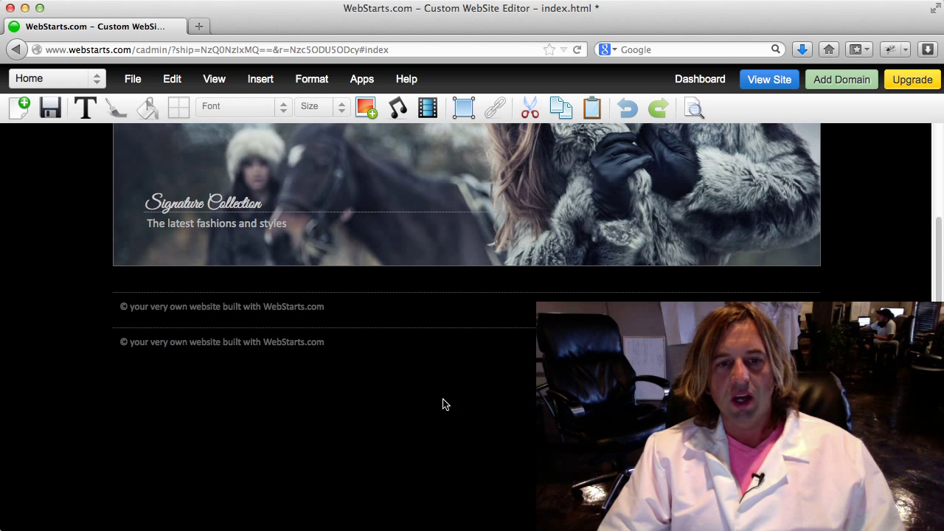
left_click(467, 354)
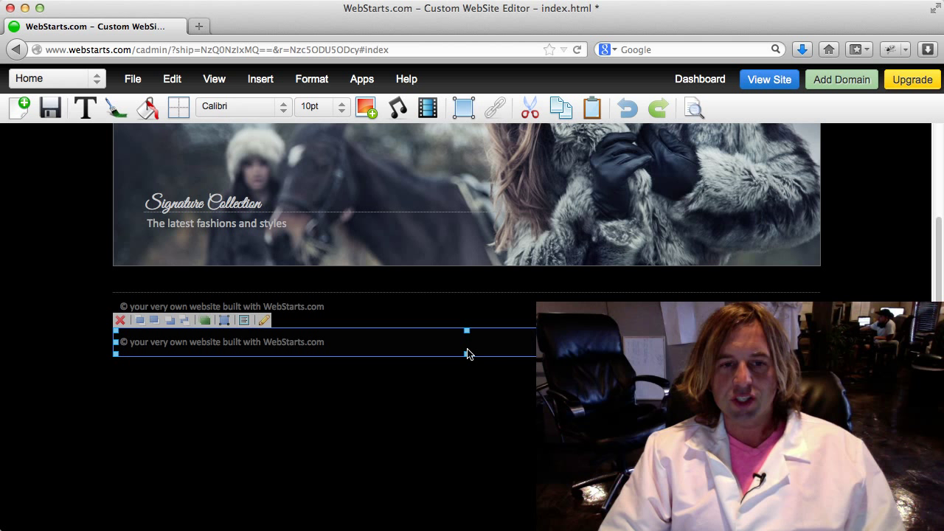
key("Down")
key("Down")
key("Down")
key("Down")
key("Down")
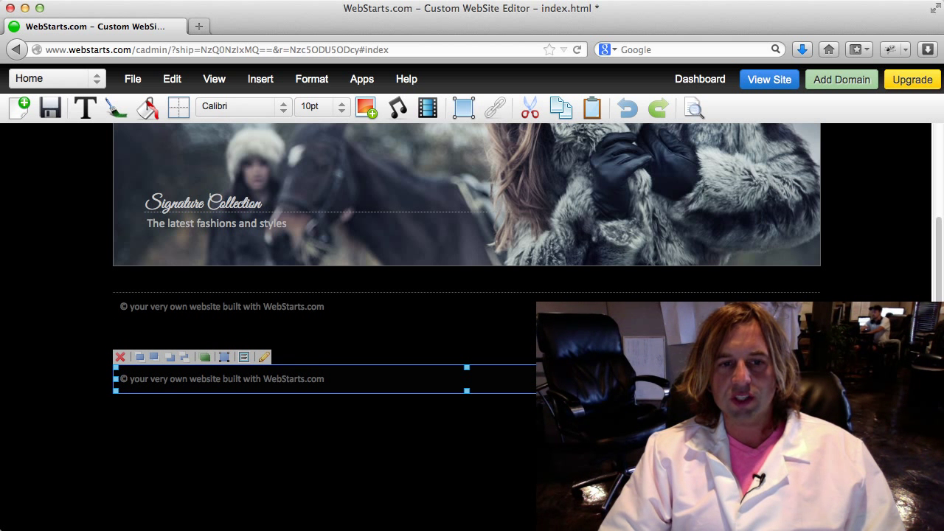
key("Up")
key("Up")
key("Up")
key("Up")
key("Up")
key("Down")
key("Down")
key("Down")
key("Down")
key("Down")
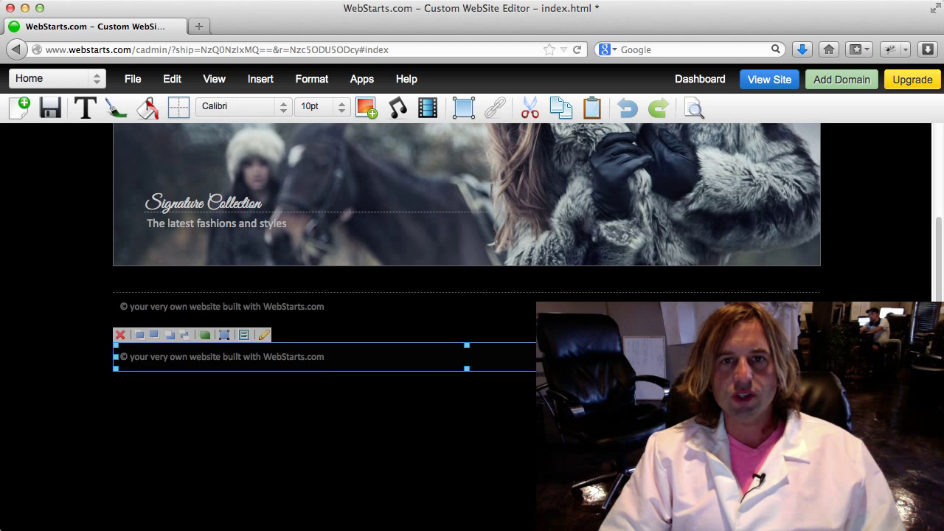
key("Up")
key("Up")
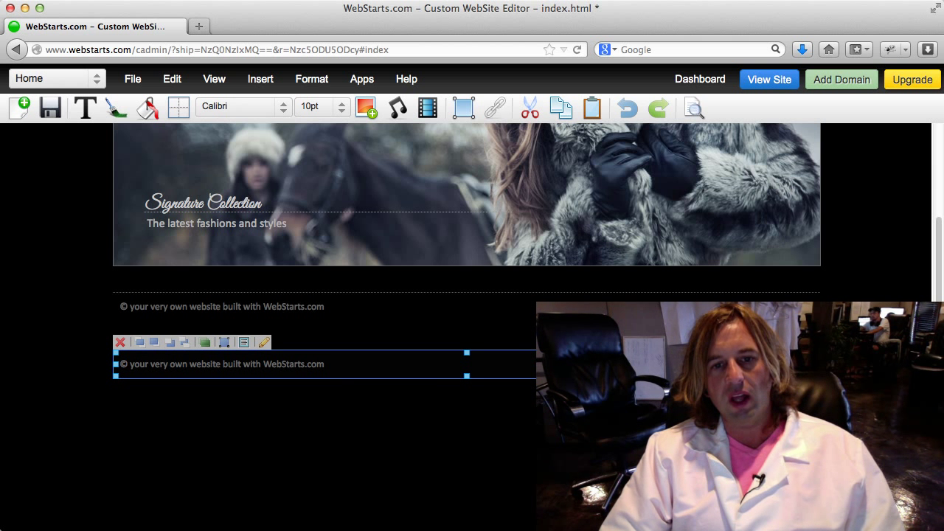
key("Up")
key("Up")
key("Up")
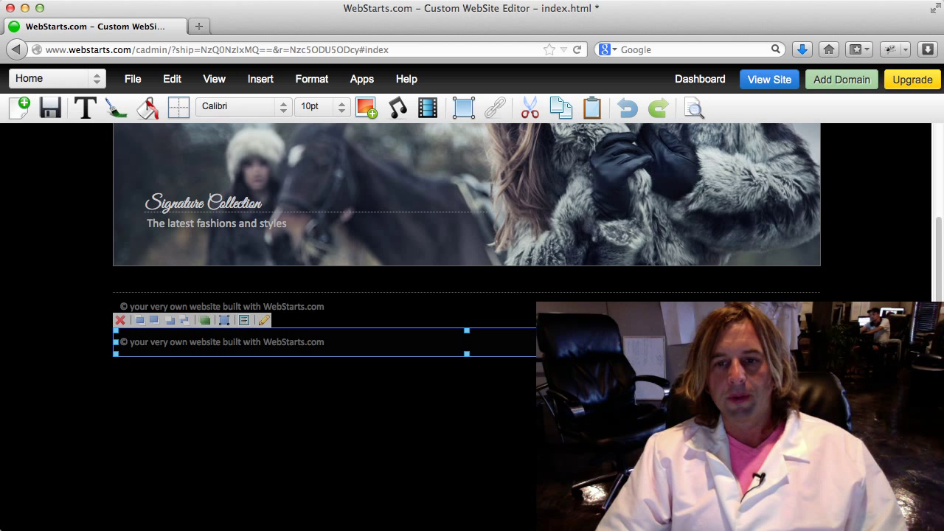
key("Down")
key("Down")
key("Down")
key("Down")
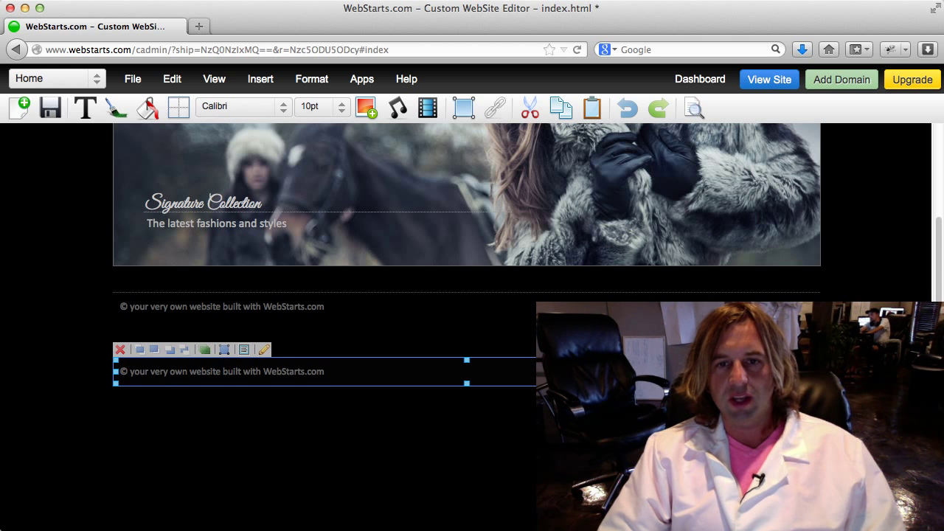
key("Down")
key("Down")
key("Down")
key("Down")
key("Down")
key("Down")
key("Down")
key("Down")
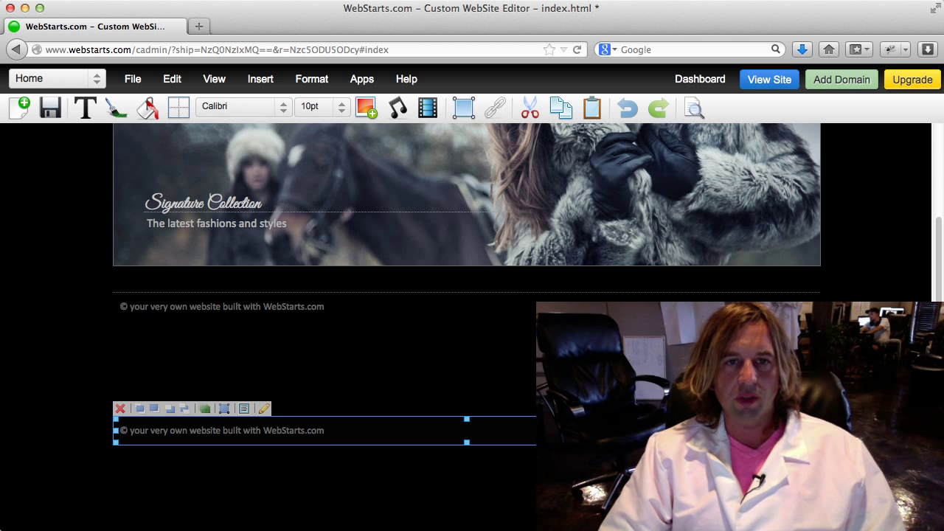
key("Down")
key("Down")
key("Up")
key("Up")
key("Up")
key("Up")
key("Up")
key("Up")
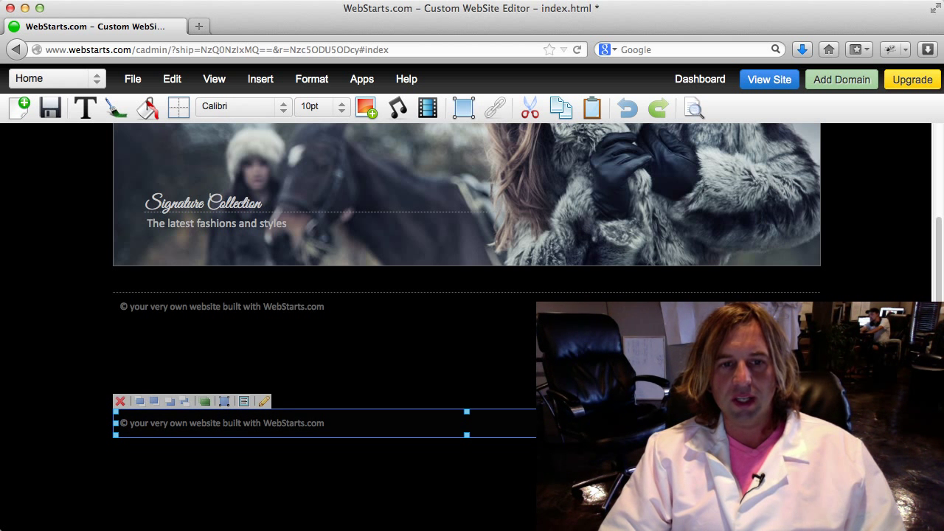
key("Up")
key("Up")
key("Up")
key("Up")
key("Up")
key("Up")
key("Up")
key("Up")
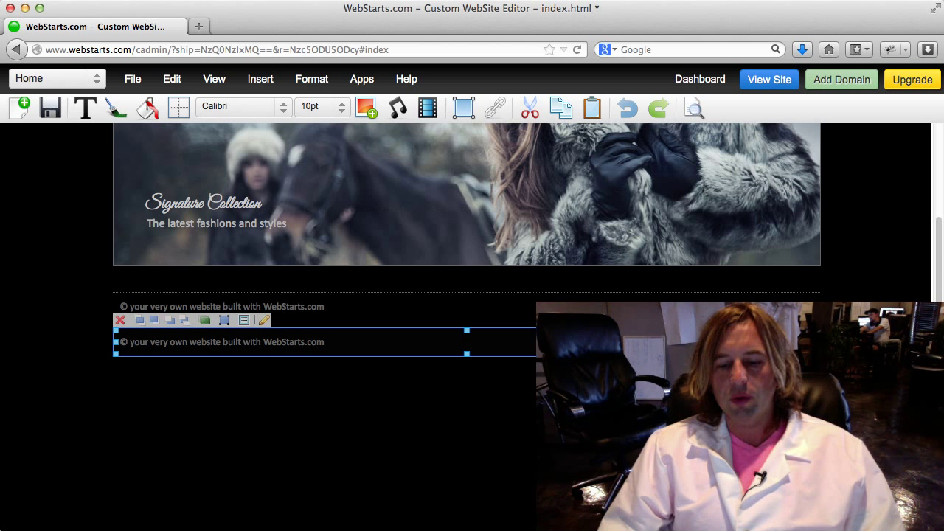
Step: Nudge the duplicated copyright text block slightly down in fine increments, widening the gap below the original
key("Down")
key("Down")
key("Down")
key("Down")
key("Down")
key("Down")
key("Down")
key("Down")
key("Down")
key("Down")
key("Down")
key("Down")
key("Down")
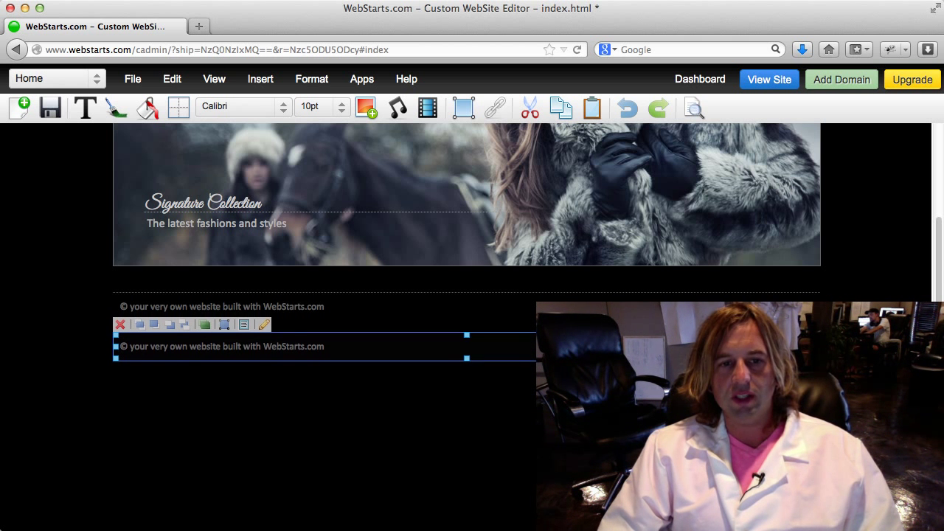
key("Down")
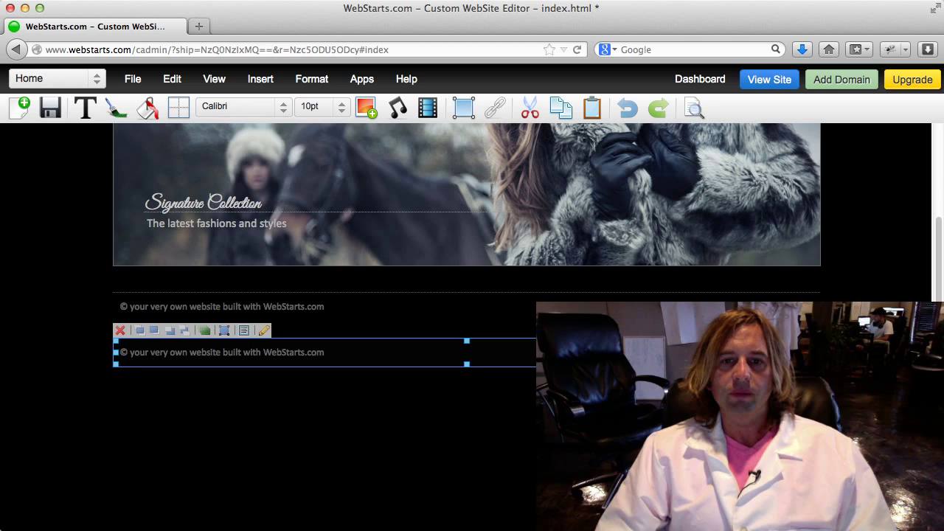
Step: Save the page changes and dismiss the website sharing prompt
scroll(517, 359, "up", 10)
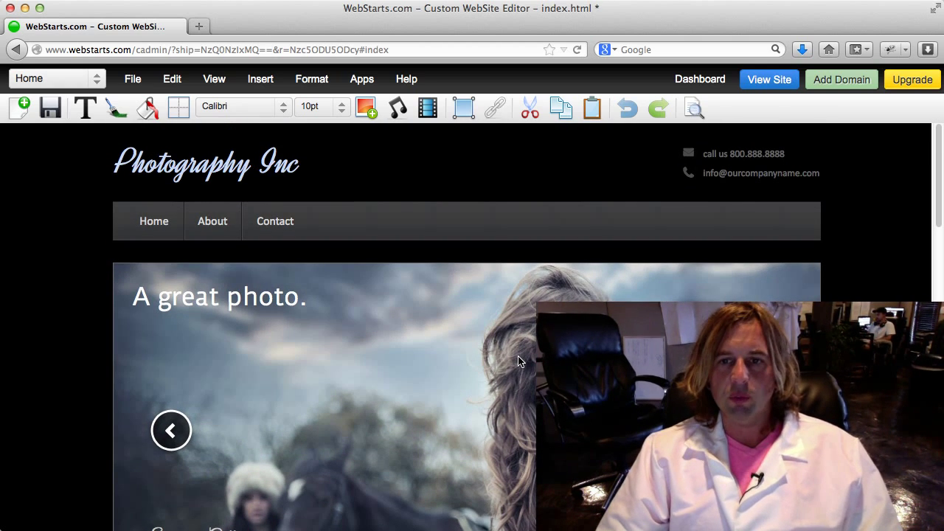
left_click(50, 107)
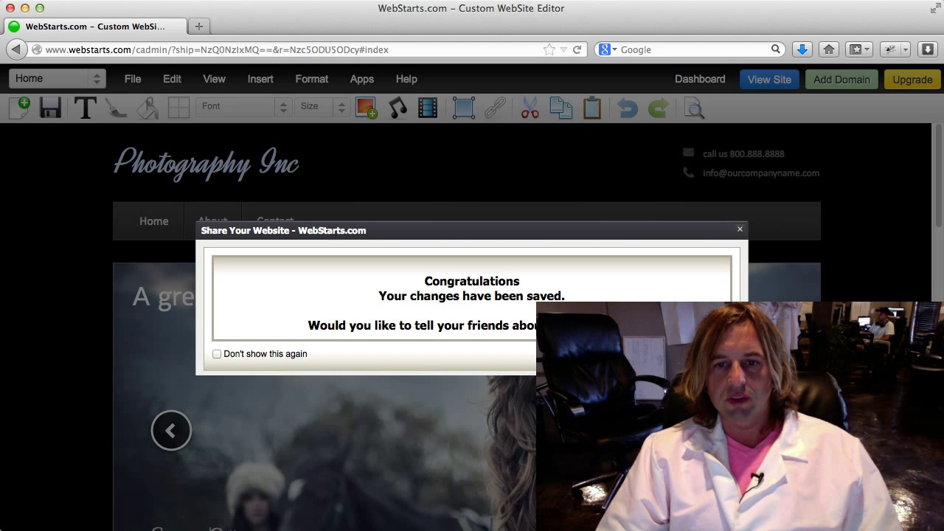
left_click(873, 234)
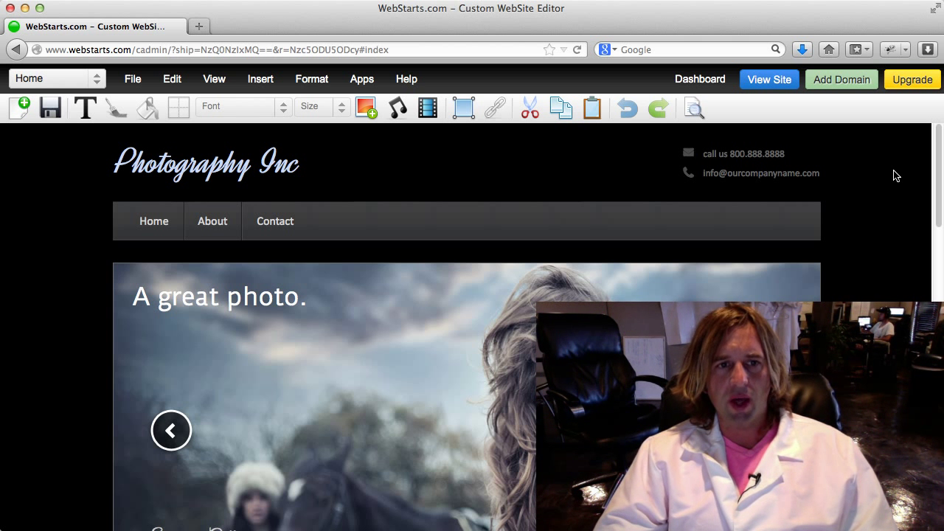
Step: Review the new web page options for a blank page or a copy of an existing page, and close them
left_click(22, 107)
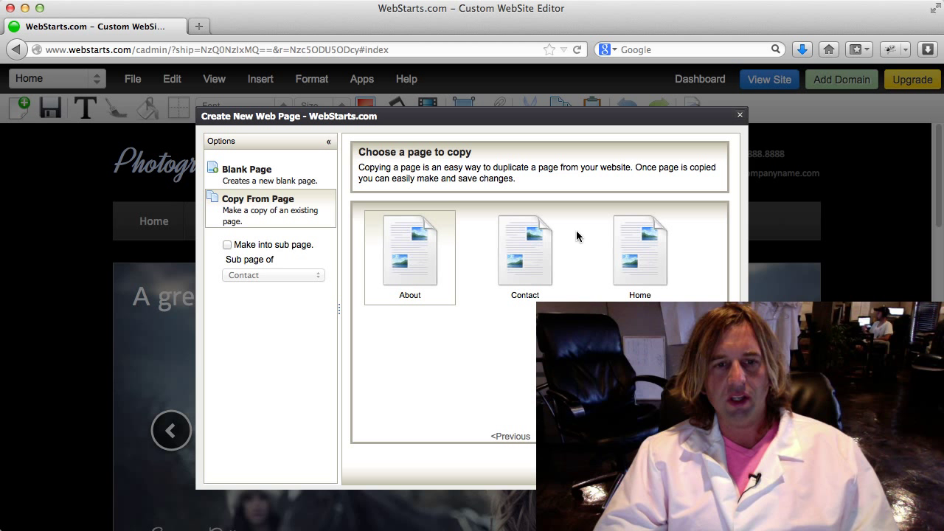
left_click(325, 185)
left_click(741, 118)
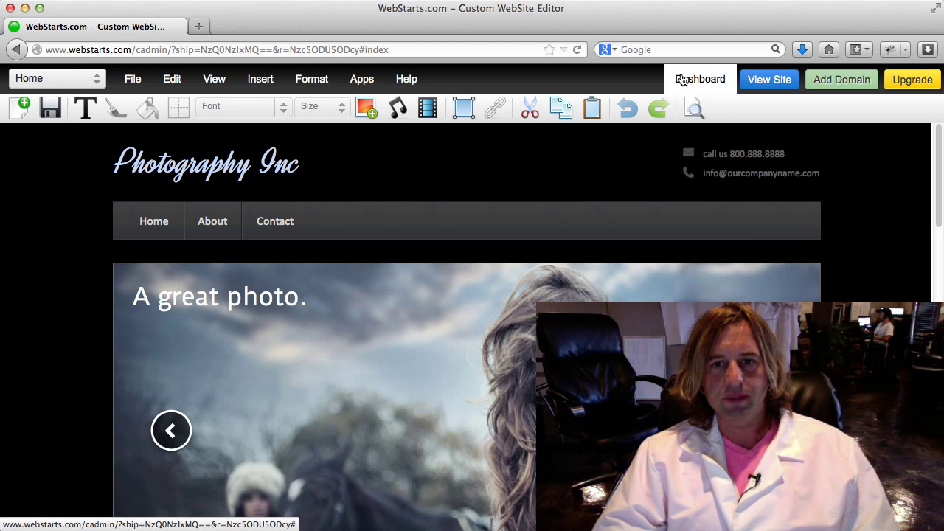
Step: Enter CrazyGoodPhotography as a brand new .com domain name for the website and return to the account dashboard home
left_click(839, 83)
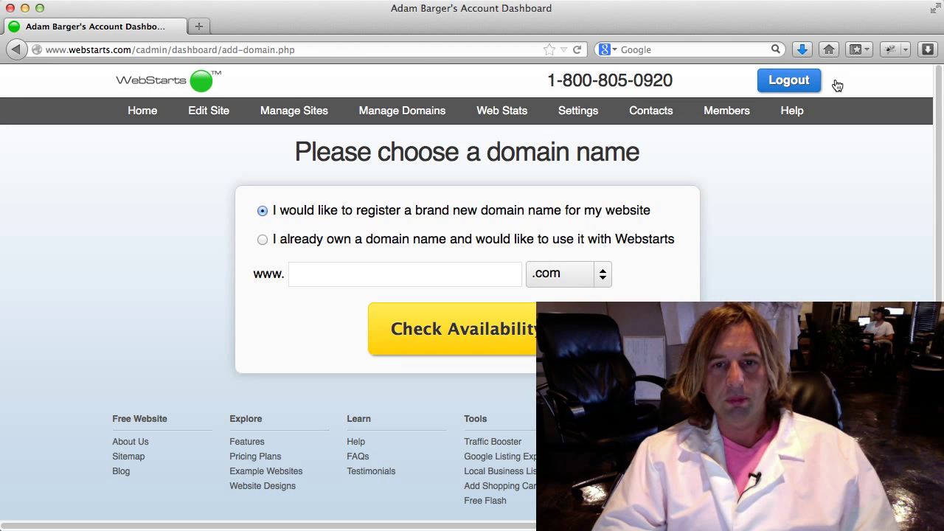
left_click(479, 271)
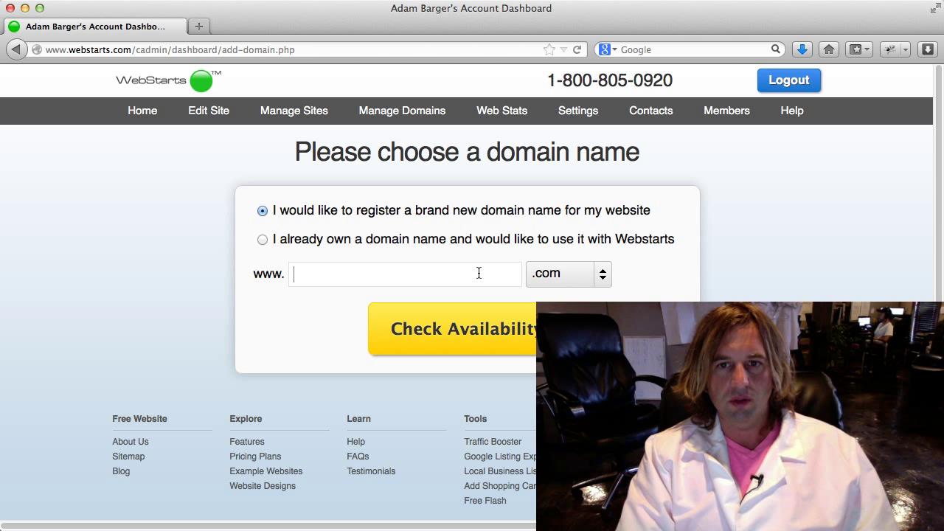
type("CrazyGo")
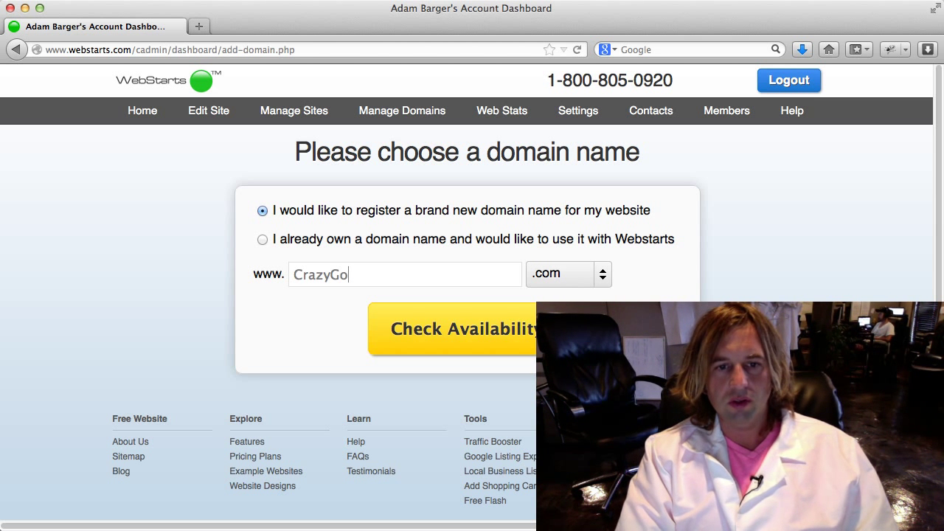
type("odPhotograh")
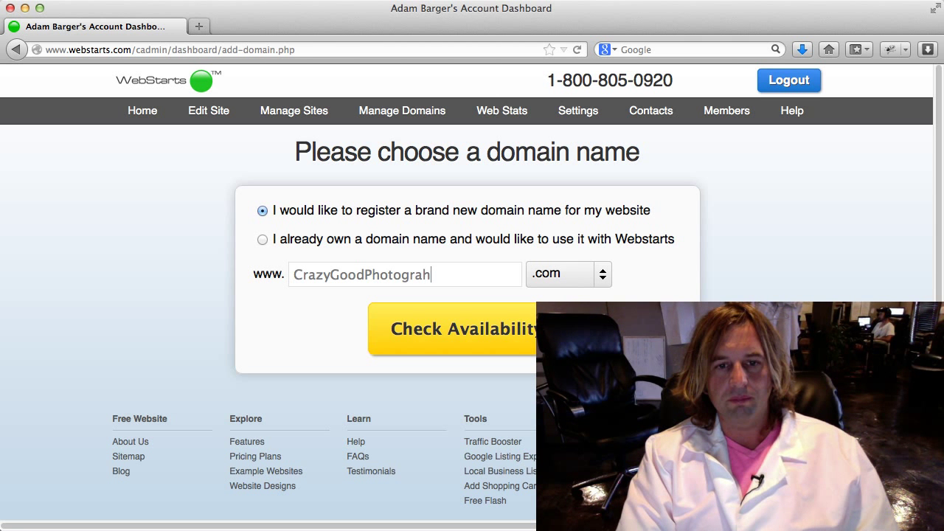
key("BackSpace")
type("phy")
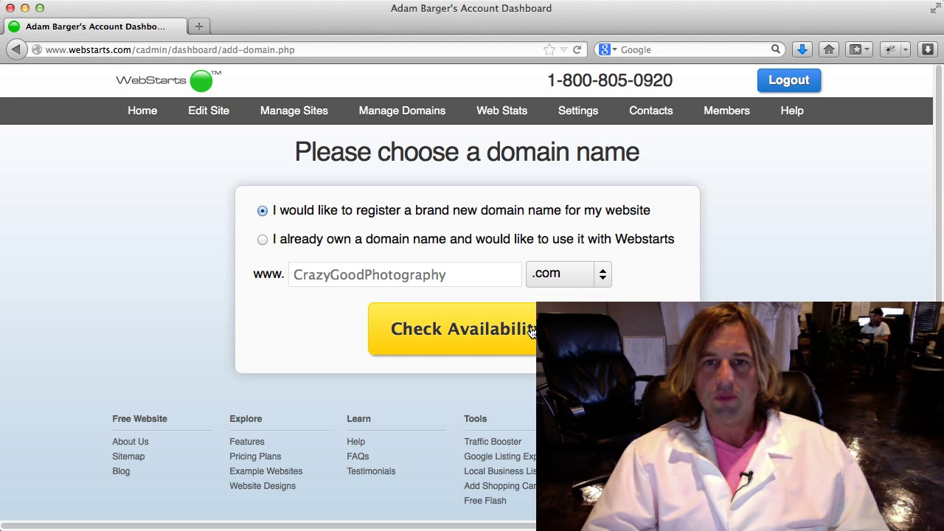
left_click(153, 122)
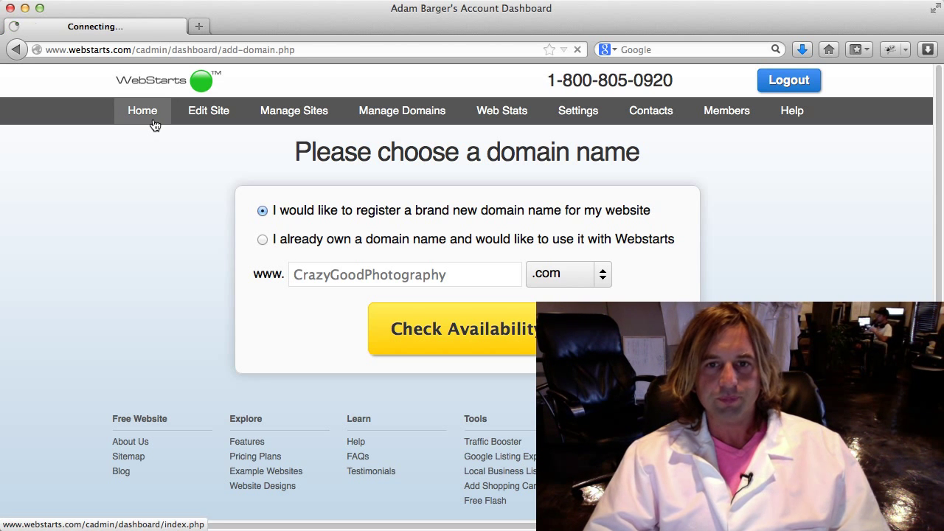